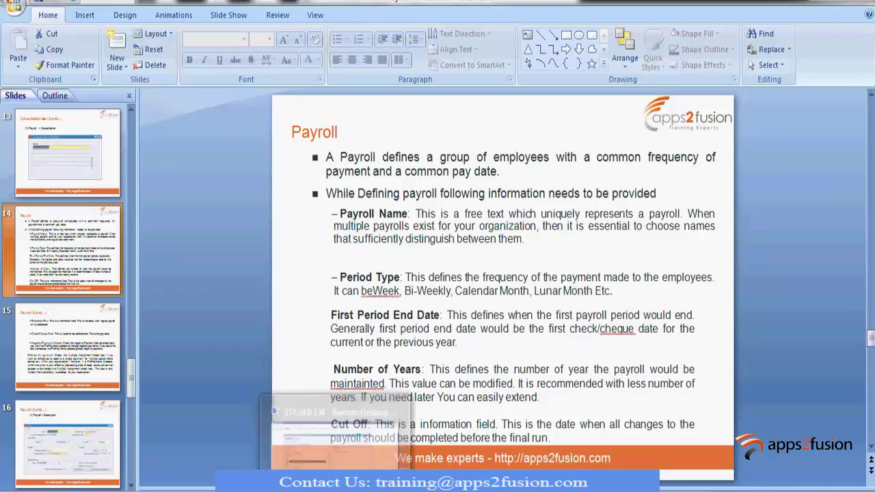
Switch to the Oracle session and open Payroll > Description from the Navigator.
left_click(321, 451)
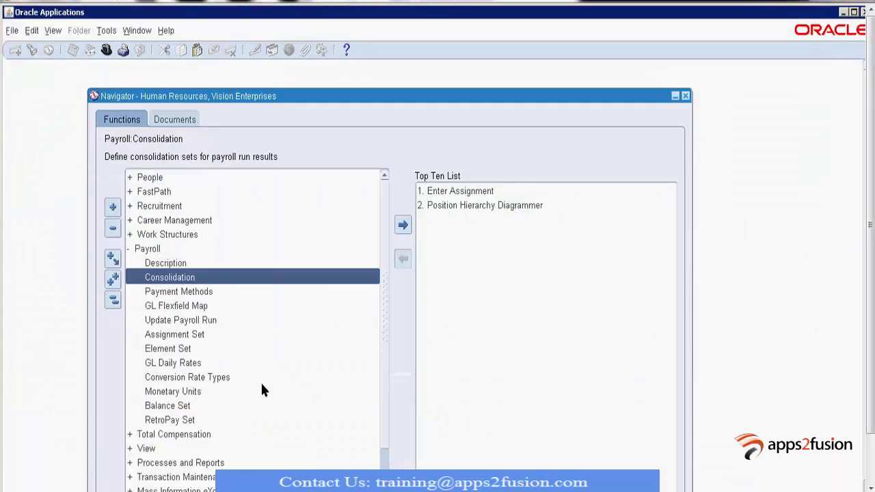
double_click(164, 266)
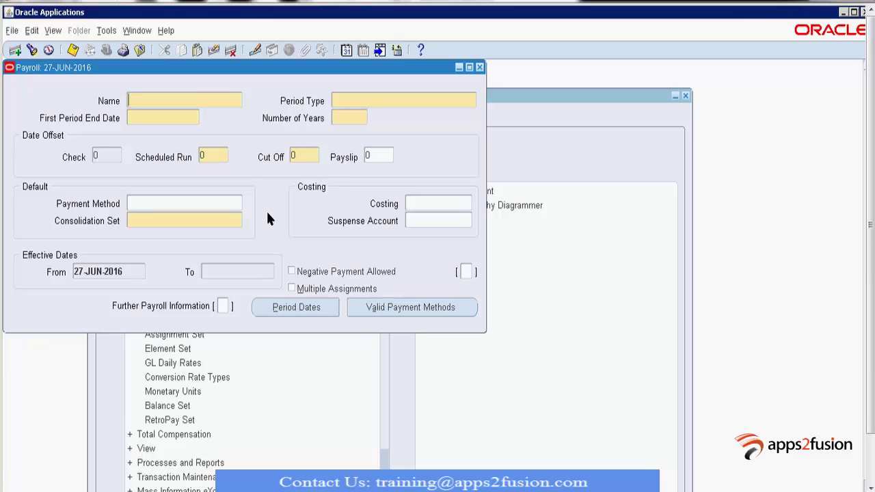
Name the new payroll XX_TEST_PAYROLL and bring up the Period Types list.
type("XX_TEST_PAYROLL")
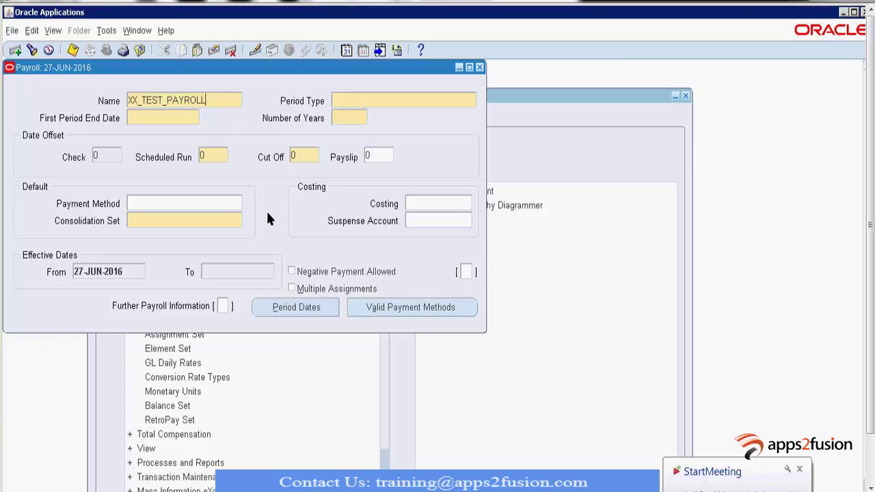
key("Tab")
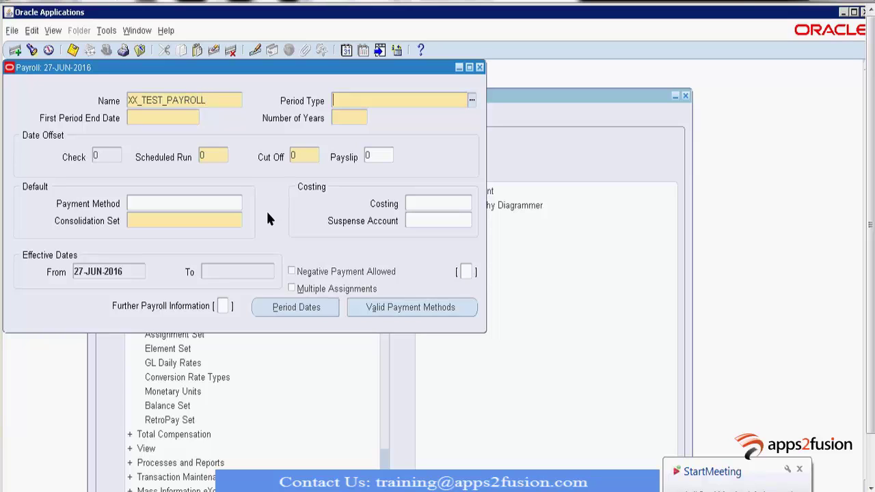
left_click(472, 101)
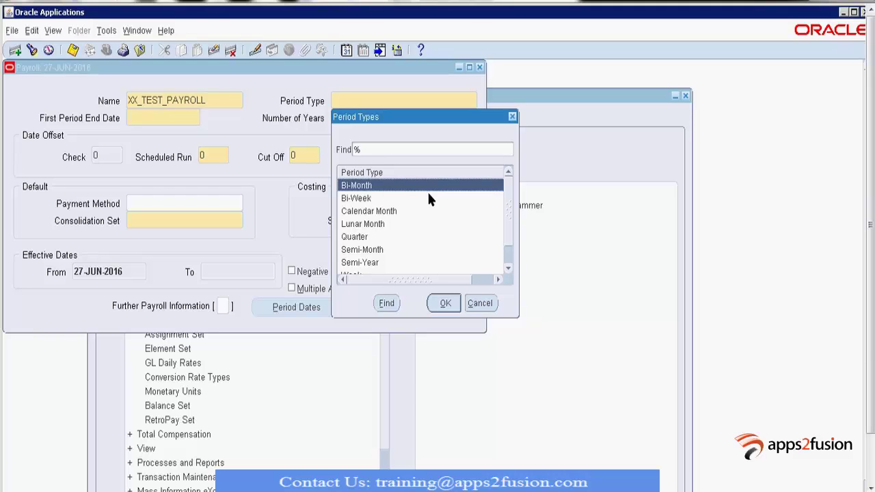
Browse the period types and choose Calendar Month, giving a first period end of 31-JUL-2016.
key("Down")
key("Down")
key("Down")
key("Down")
key("Down")
key("Down")
key("Down")
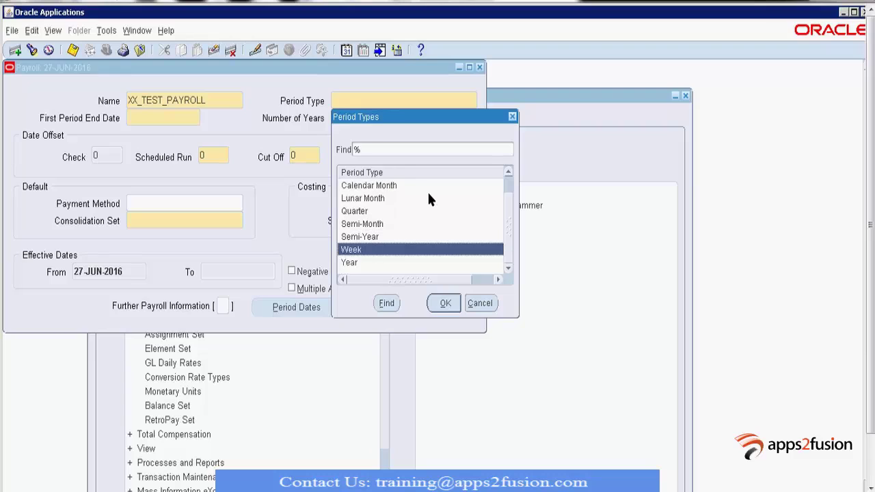
key("Down")
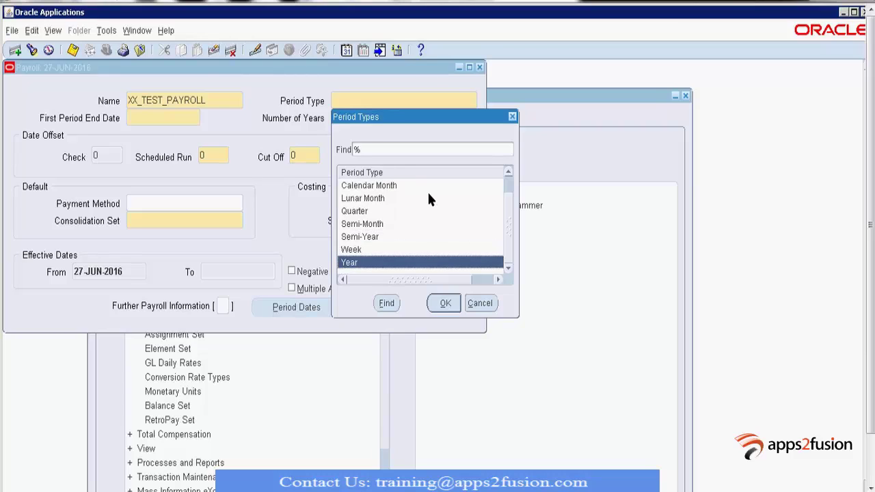
key("Up")
key("Up")
key("Up")
key("Up")
key("Up")
key("Up")
key("Up")
key("Up")
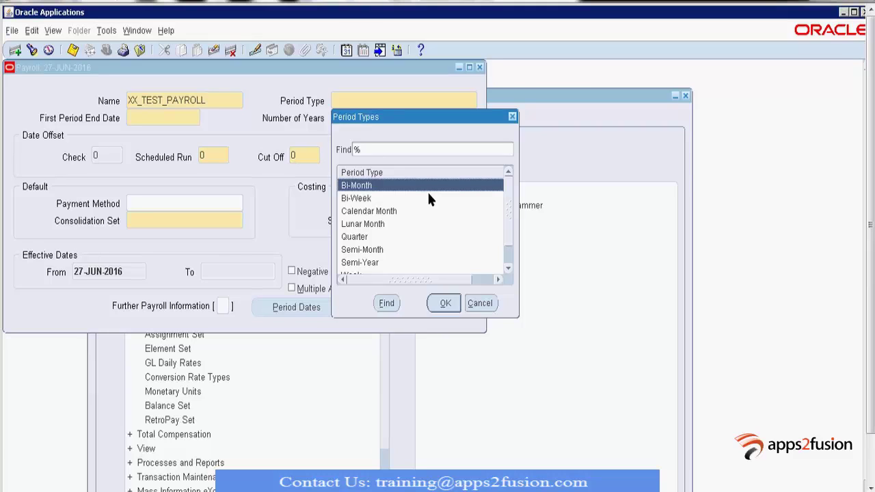
key("Down")
key("Down")
key("Down")
key("Down")
key("Down")
key("Down")
key("Down")
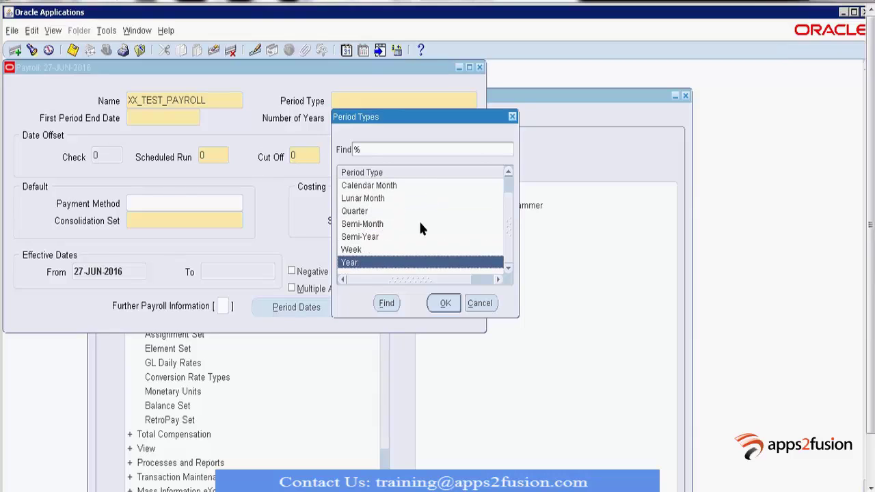
key("Up")
left_click(395, 187)
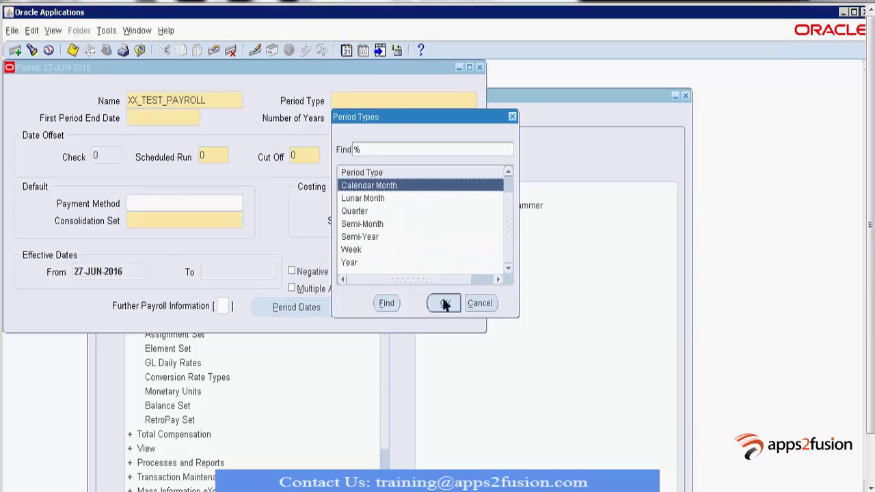
left_click(445, 303)
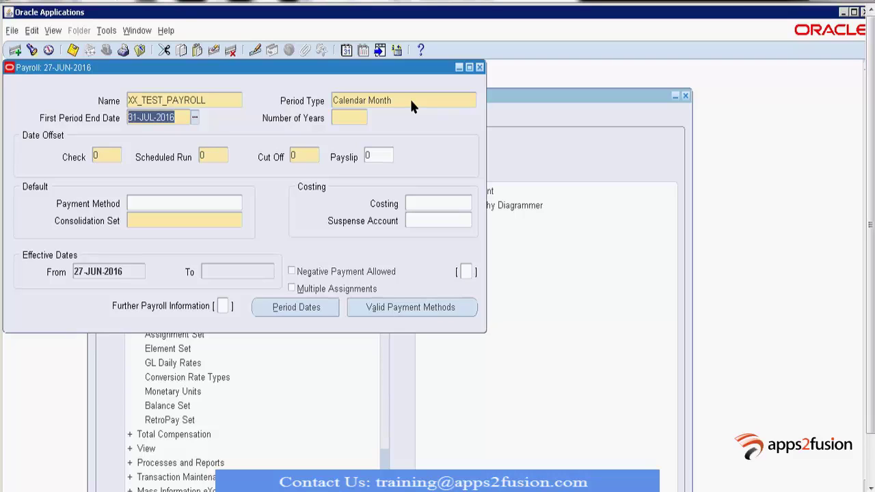
left_click(411, 102)
Try Lunar Month as the payroll's period type.
left_click(471, 100)
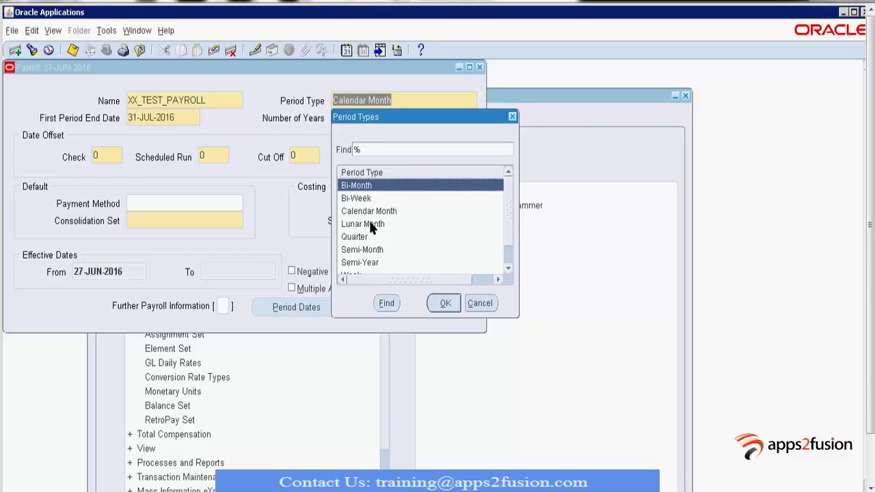
left_click(372, 228)
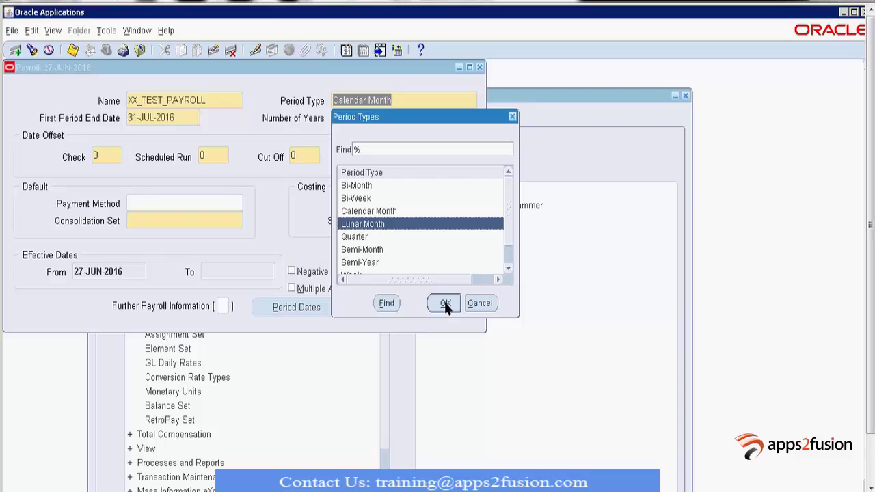
left_click(445, 304)
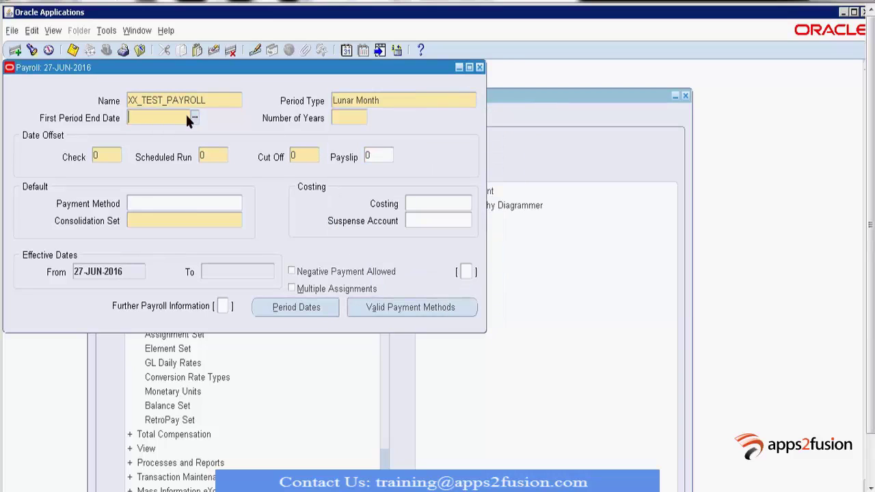
left_click(378, 99)
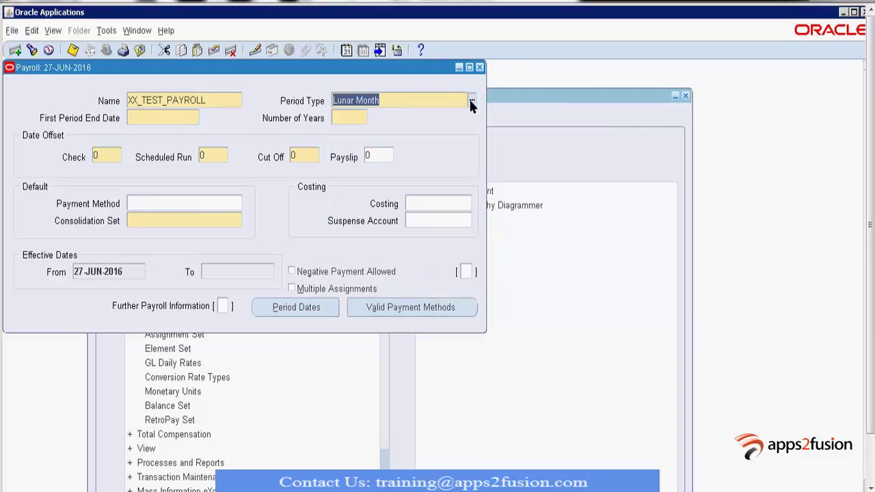
Change the period type to Bi-Month, moving the first period end to 31-AUG-2016.
left_click(471, 102)
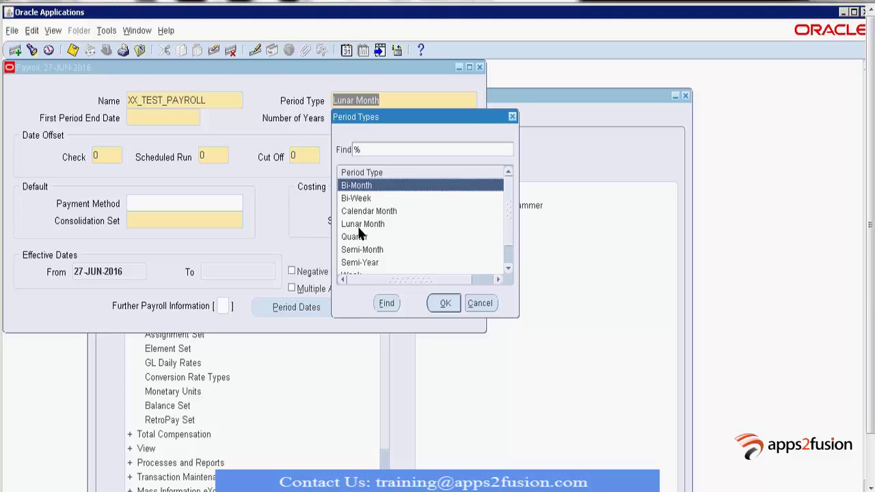
left_click(364, 224)
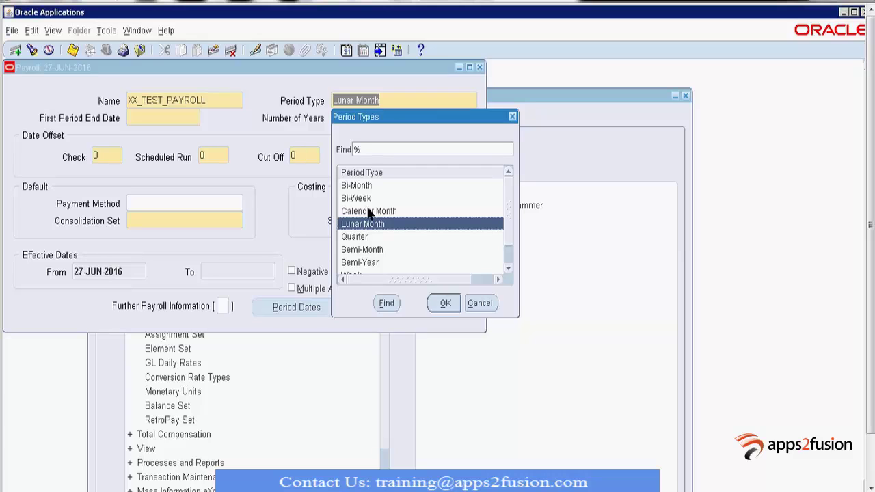
left_click(369, 212)
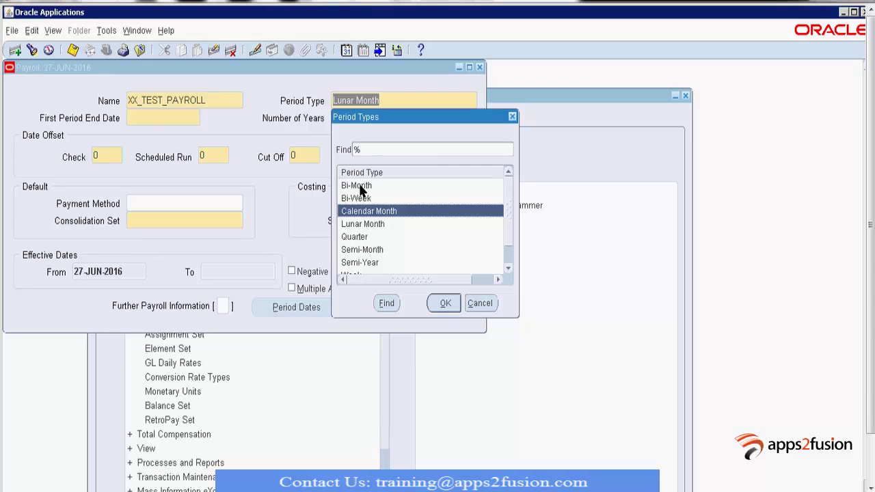
left_click(360, 188)
left_click(441, 301)
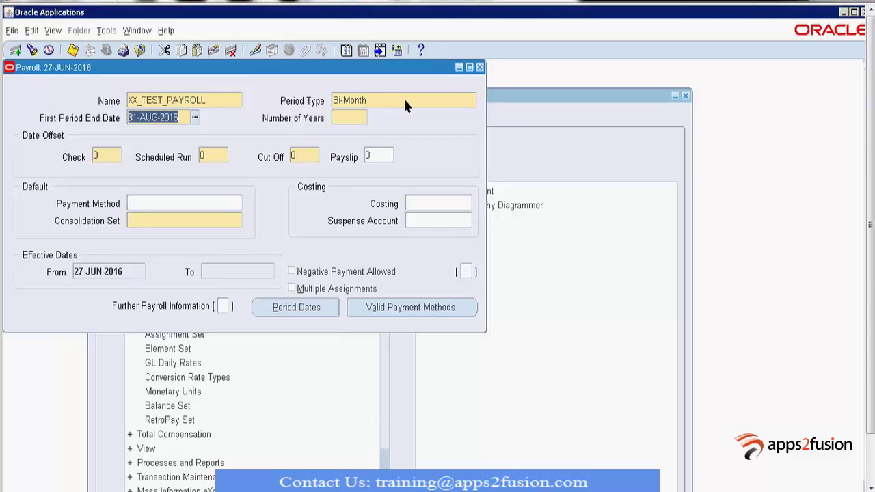
Try Bi-Week as the period type and glance at the first period end date calendar.
left_click(405, 102)
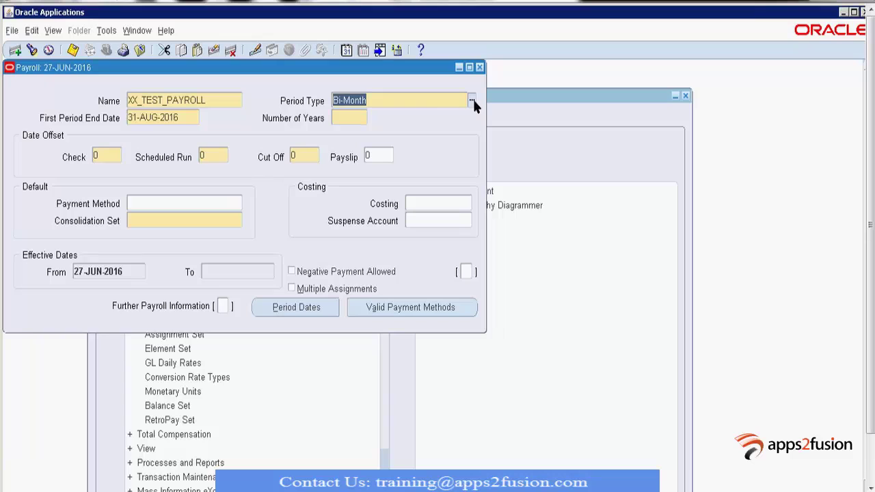
left_click(472, 101)
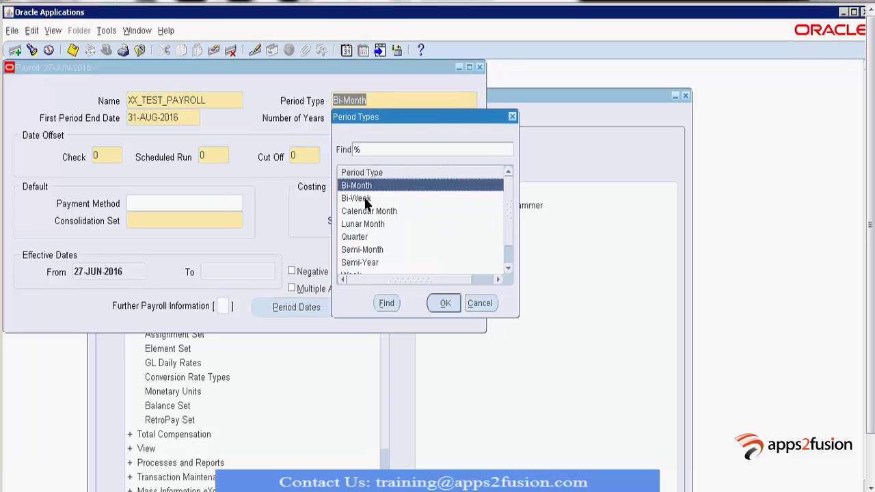
left_click(365, 199)
left_click(444, 303)
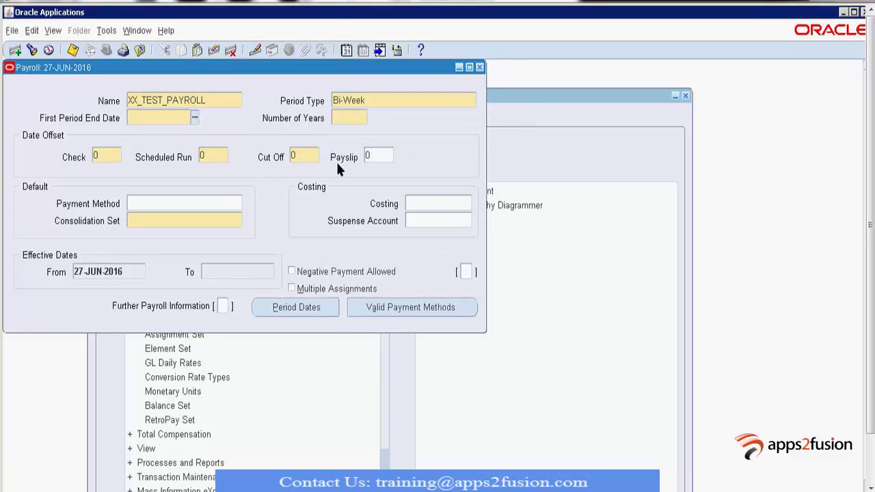
left_click(195, 119)
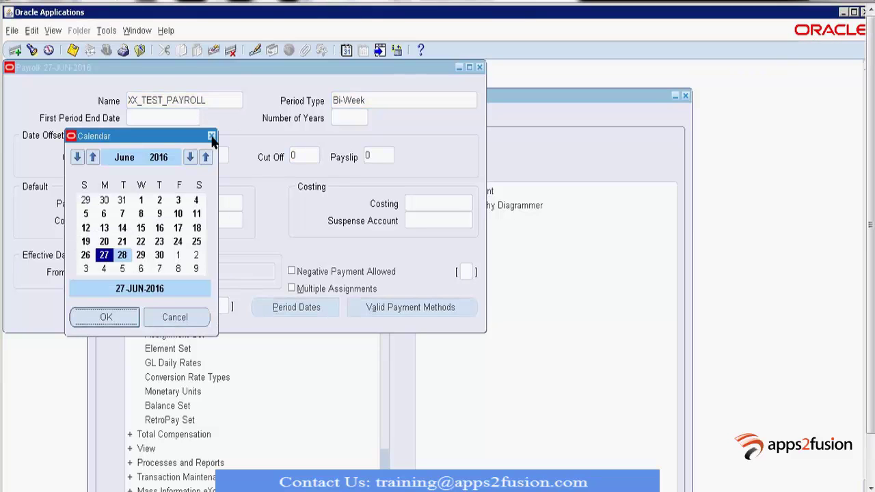
left_click(212, 136)
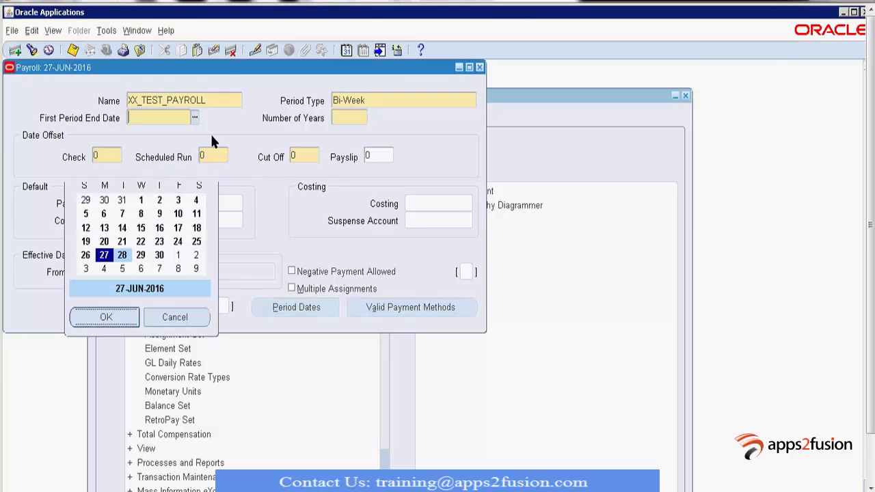
Set the period type back to Calendar Month, first period ending 31-JUL-2016.
left_click(388, 101)
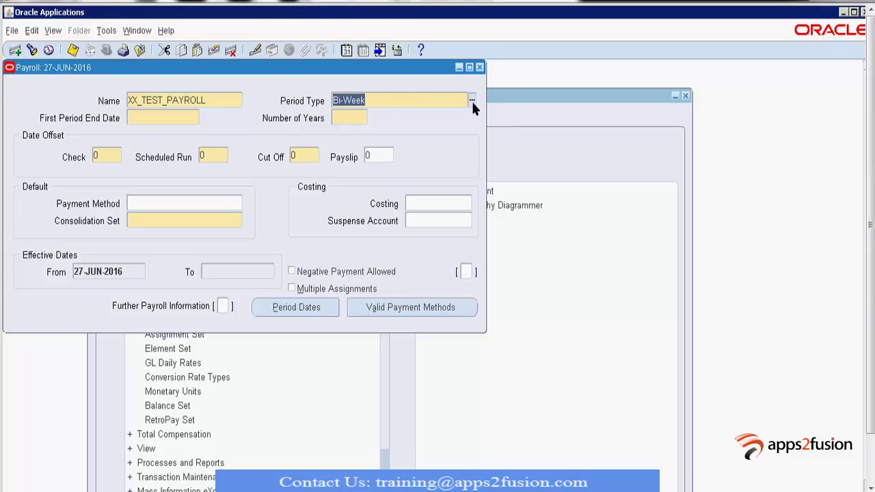
left_click(472, 101)
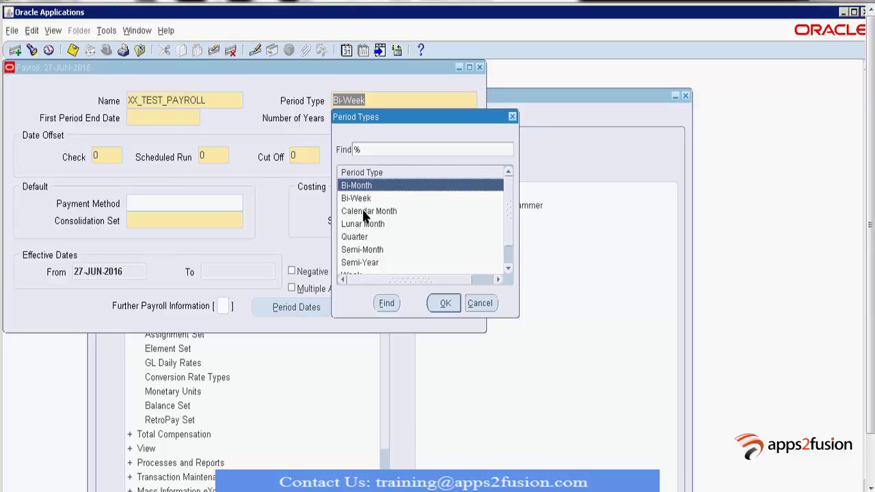
left_click(446, 303)
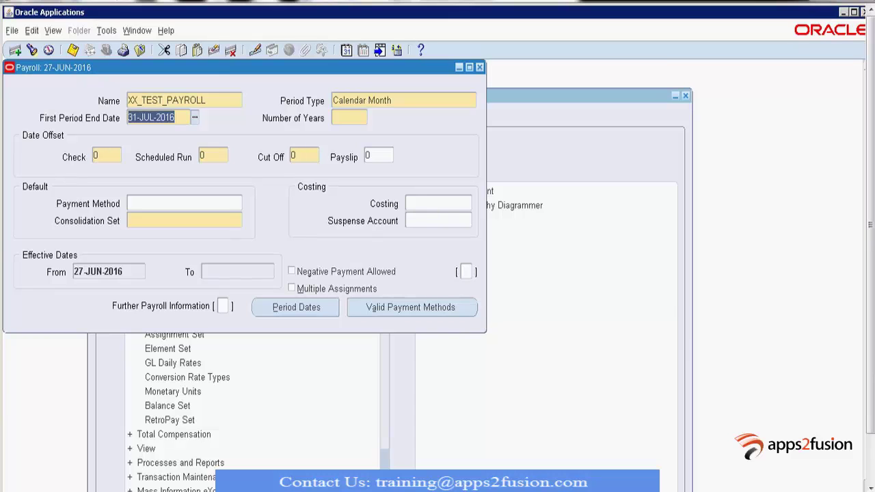
key("alt+Tab")
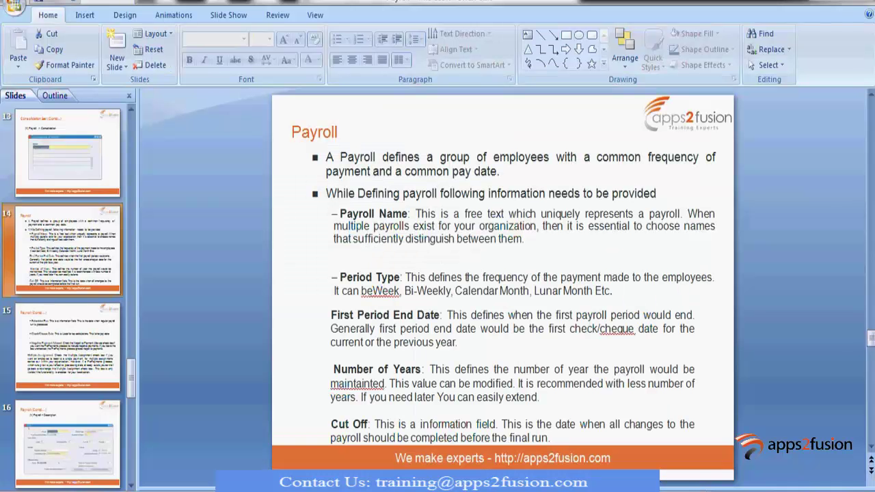
left_click(484, 309)
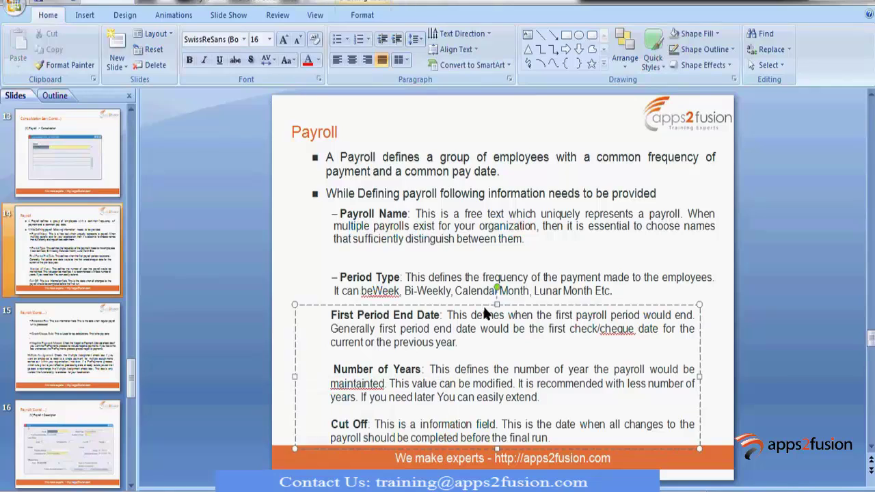
key("Escape")
key("Escape")
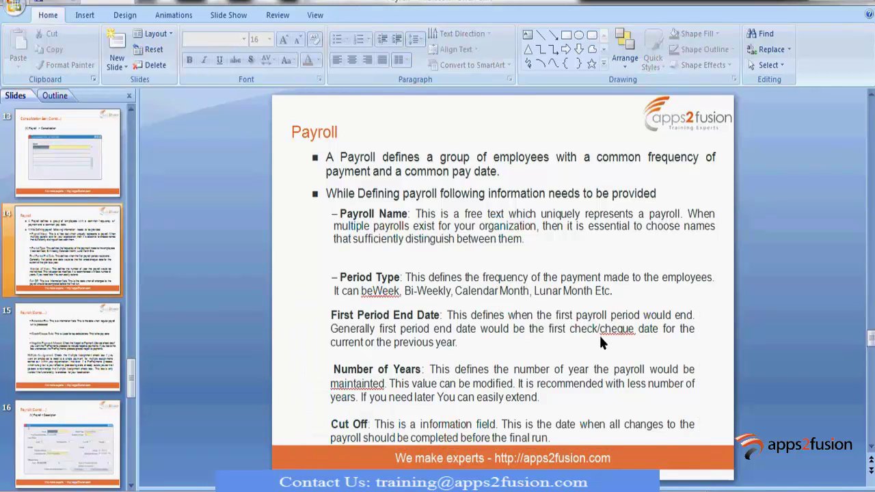
key("alt+Tab")
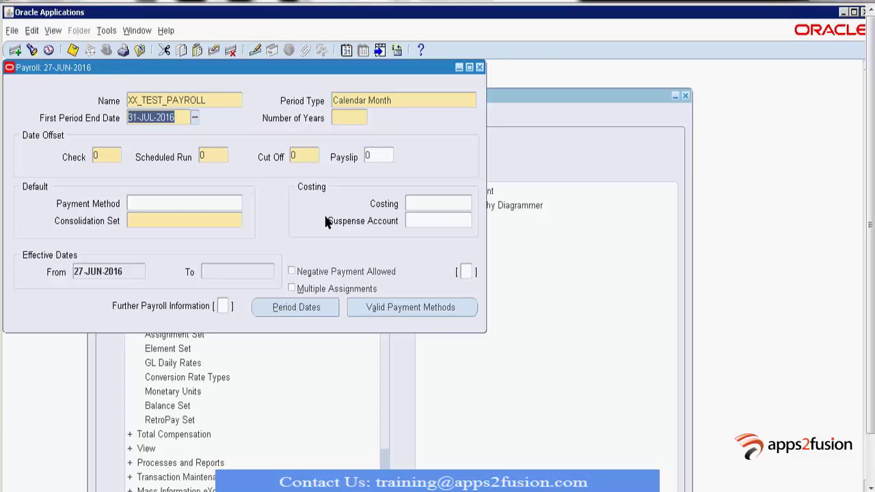
Bring the PowerPoint Payroll training slide to the front.
key("alt+Tab")
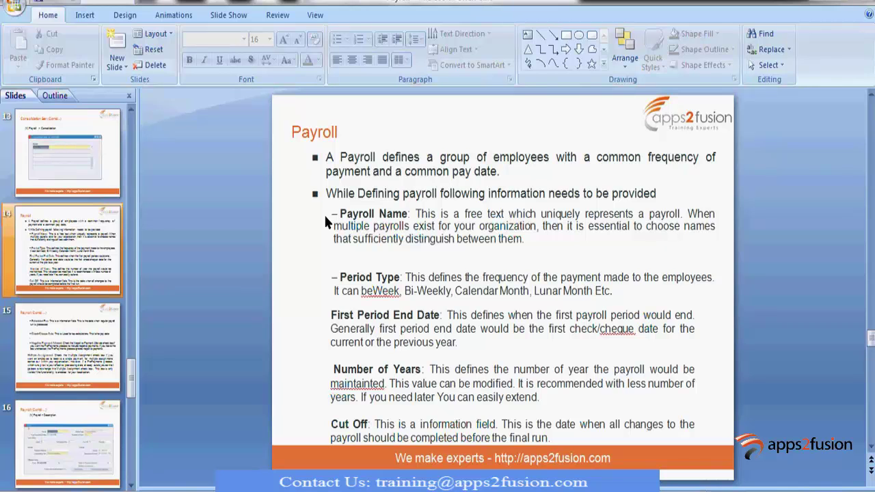
Return to the Oracle Payroll form for XX_TEST_PAYROLL.
key("alt+Tab")
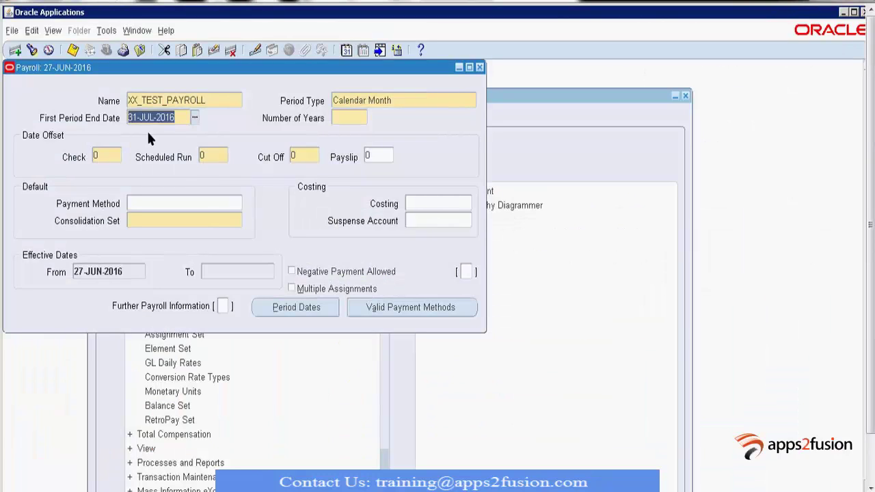
Enter 50 as Number of Years and begin a negative Check offset.
left_click(343, 122)
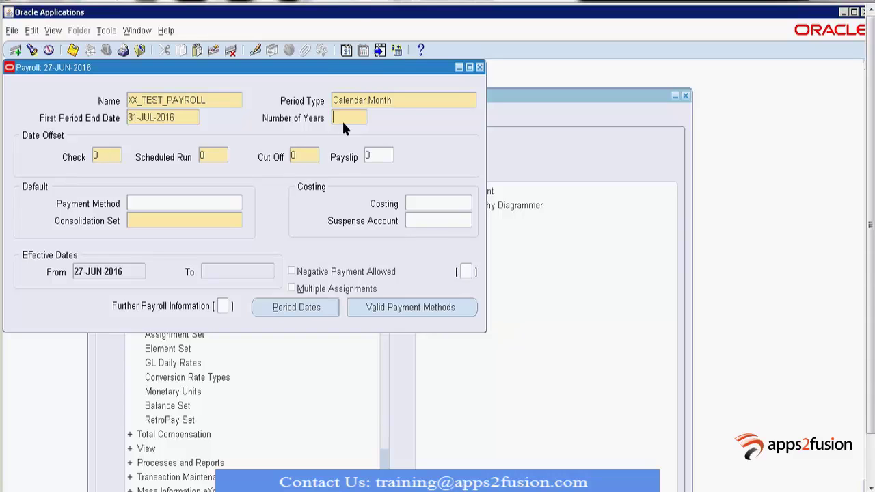
key("Tab")
type("-")
key("alt+Tab")
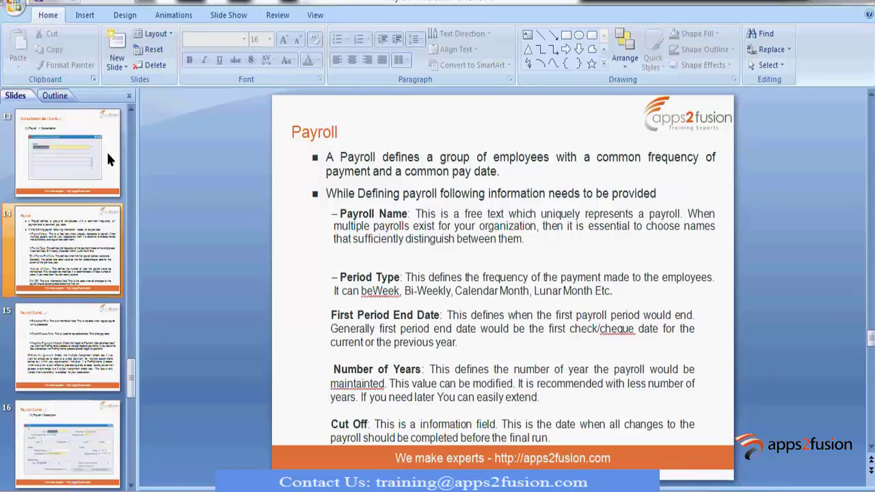
key("alt+Tab")
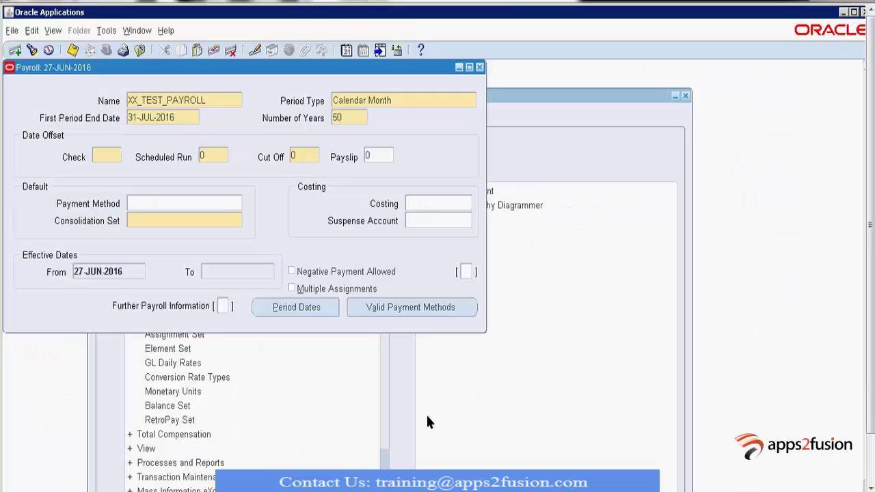
key("alt+Tab")
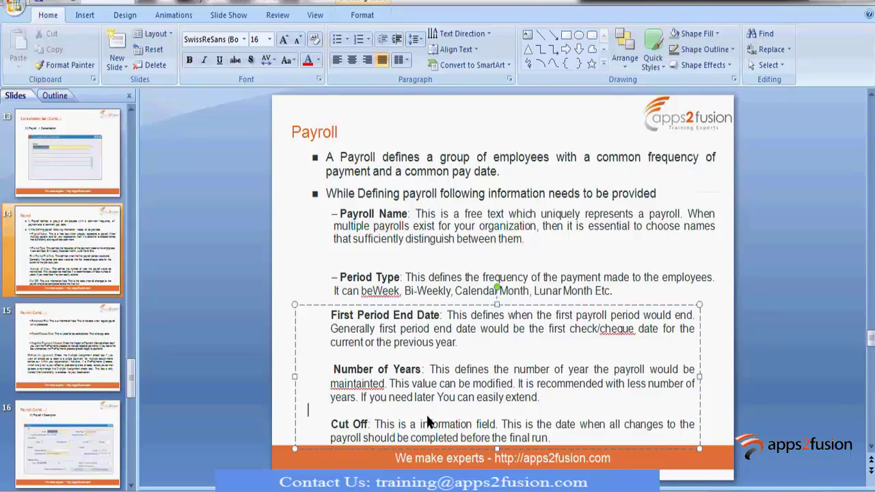
scroll(394, 277, "down", 2)
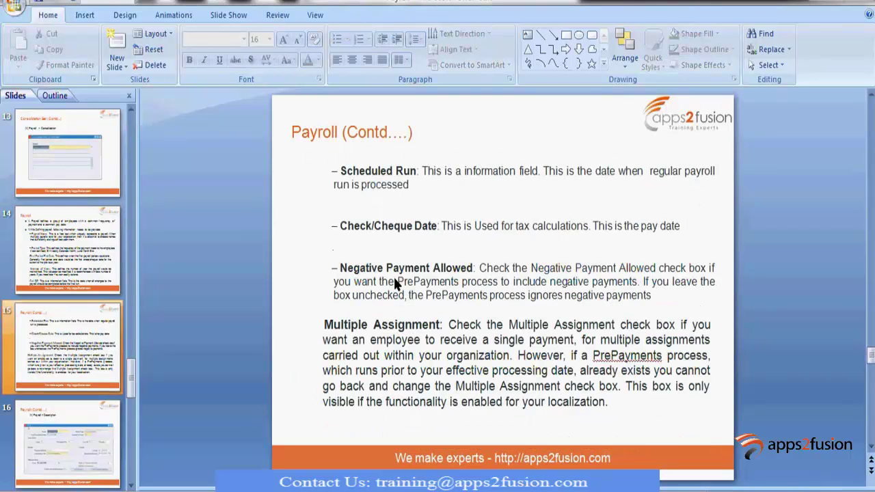
key("alt+Tab")
key("alt+Tab")
key("alt+Tab")
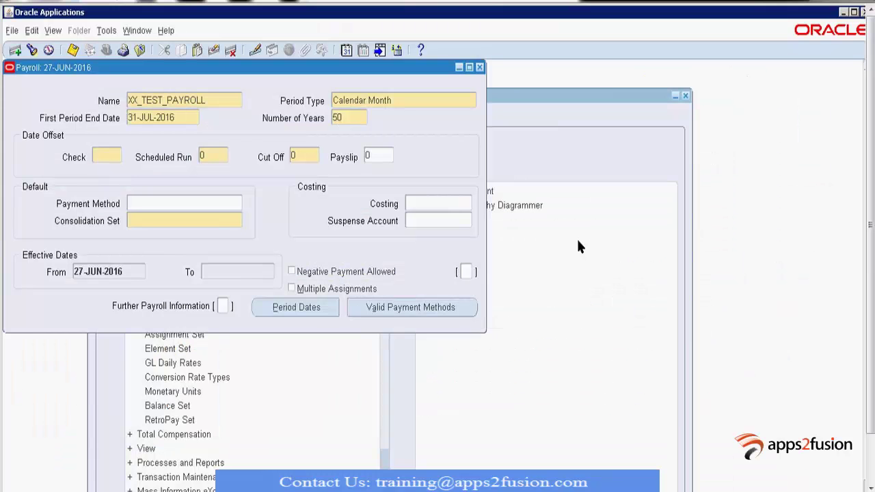
Set the Check offset to -1 and the Cut Off offset to 3, consulting the first Payroll slide.
left_click(114, 159)
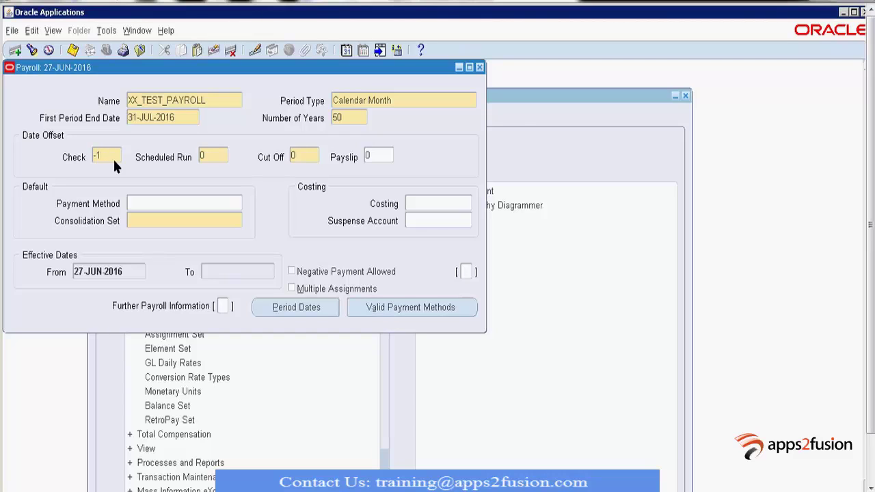
key("alt+Tab")
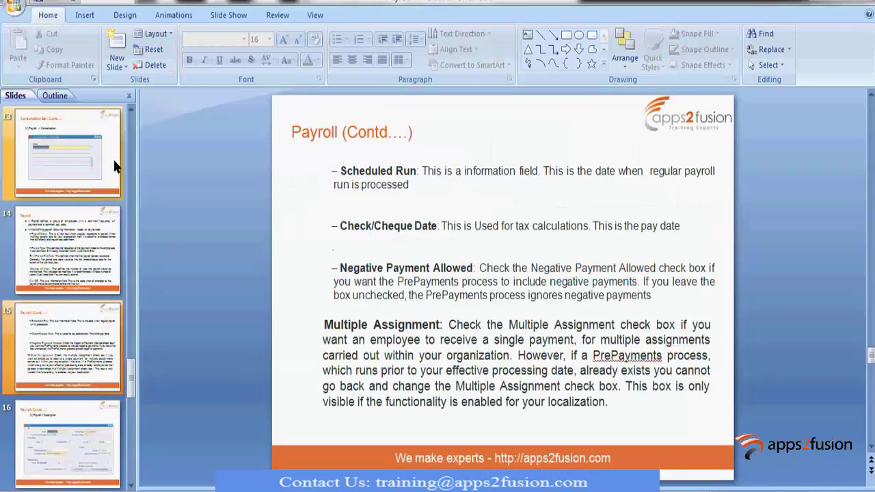
key("Page_Up")
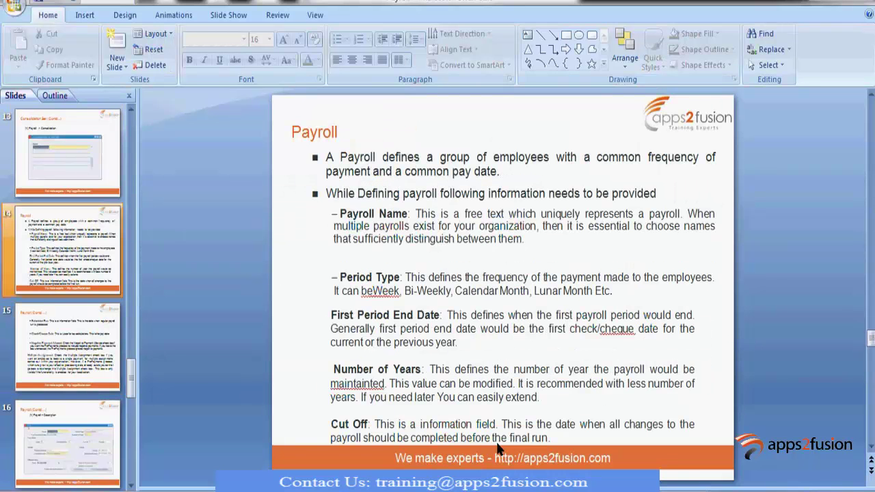
key("alt+Tab")
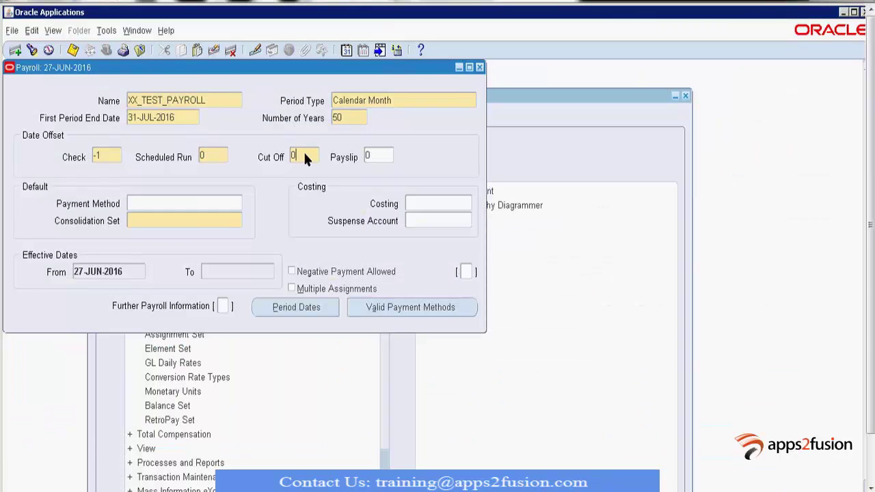
double_click(305, 156)
type("3")
Clear the Scheduled Run offset after checking the training slides.
left_click(210, 157)
key("alt+Tab")
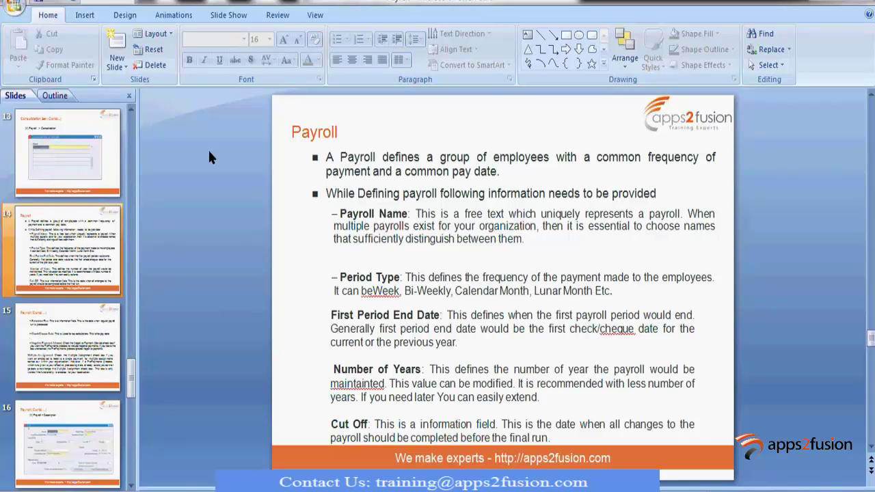
scroll(747, 296, "down", 1)
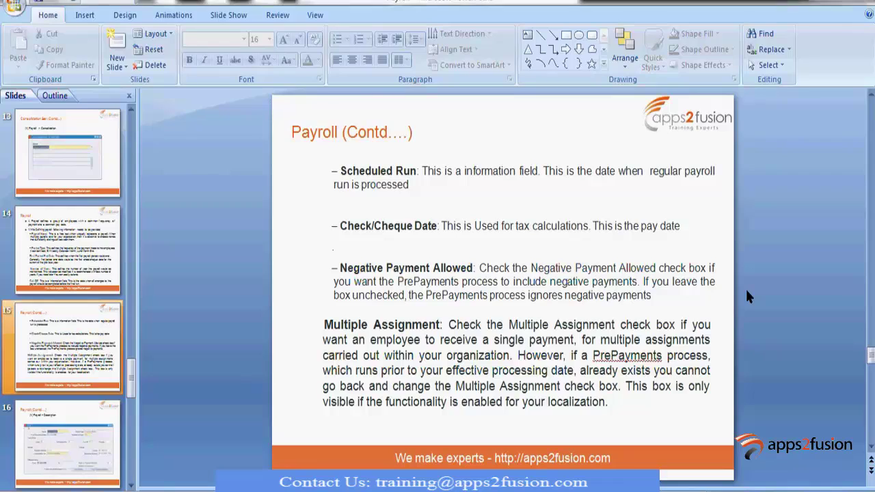
key("alt+Tab")
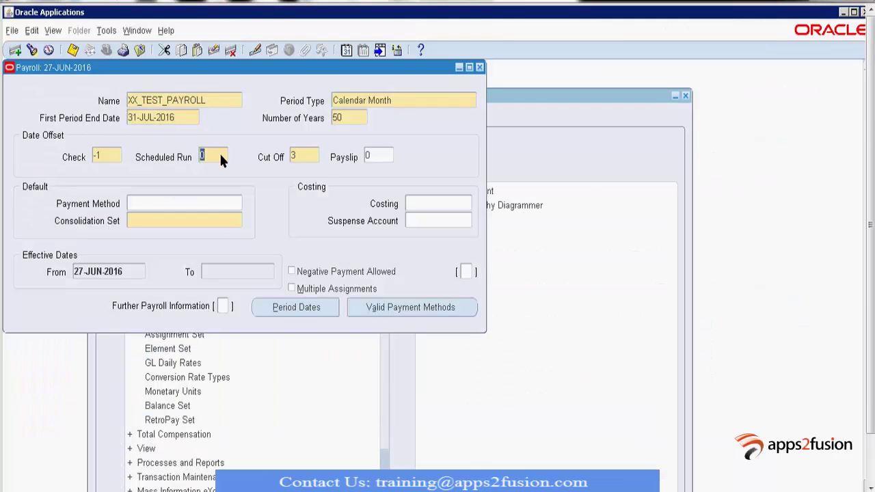
key("BackSpace")
Move to the Payslip offset and review the Scheduled Run and Check/Cheque Date slide.
left_click(371, 155)
key("alt+Tab")
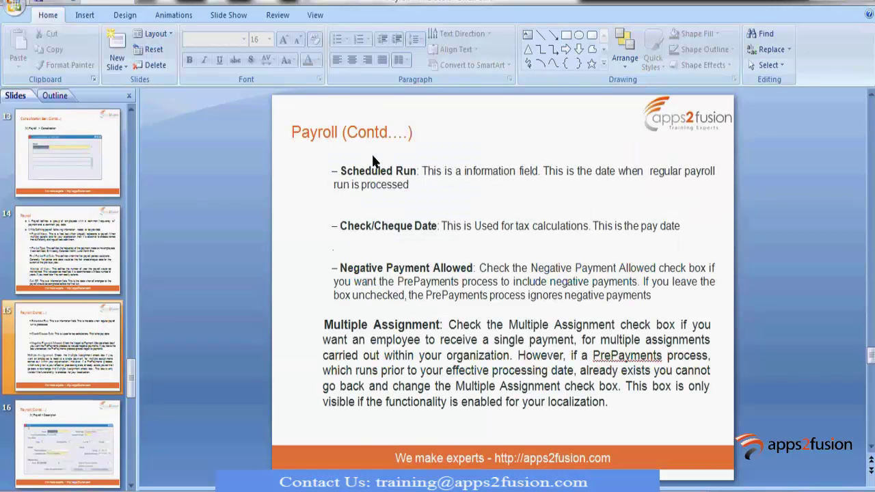
scroll(372, 160, "up", 1)
scroll(373, 160, "down", 1)
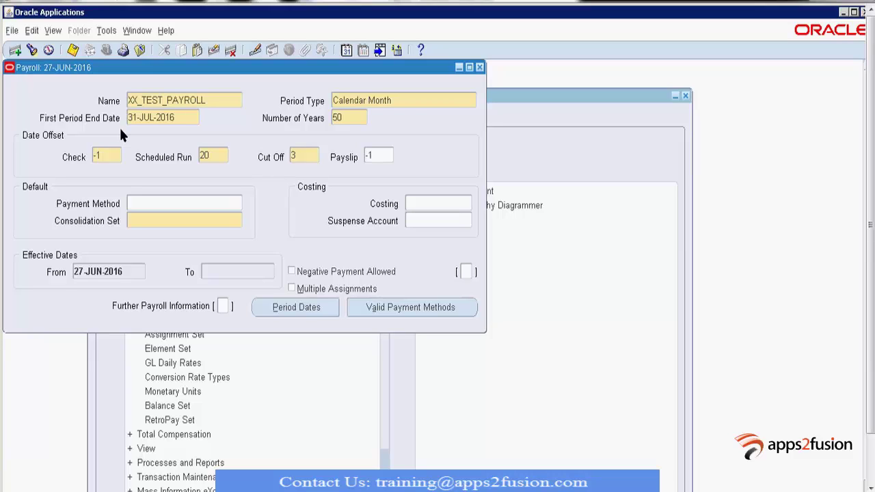
Change the payroll's Payslip date offset to 2.
key("BackSpace")
key("BackSpace")
type("2")
left_click(195, 204)
Set the payroll's default payment method to XX_Test_Method.
left_click(238, 203)
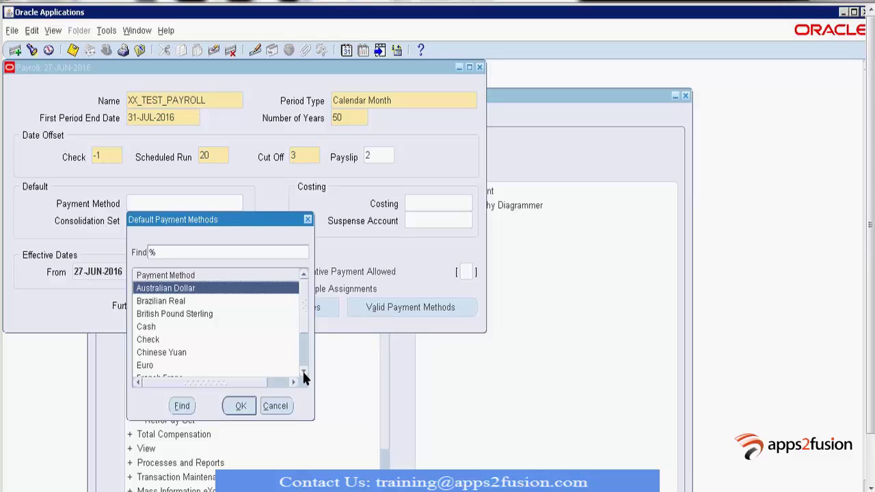
scroll(303, 373, "down", 5)
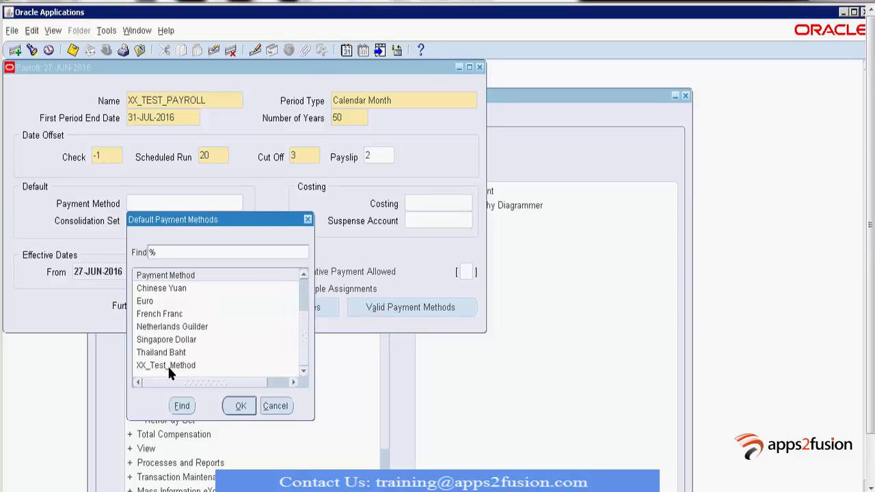
left_click(167, 365)
left_click(238, 406)
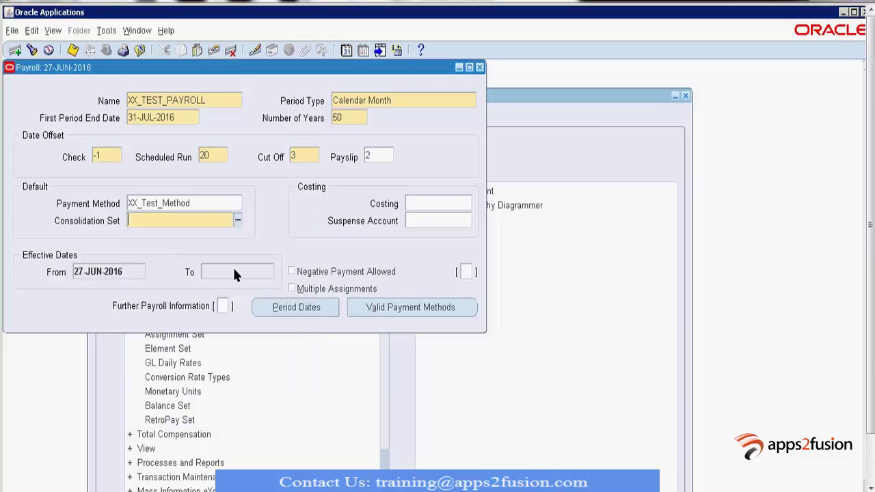
Set the payroll's consolidation set to XX_TEST_SET.
left_click(237, 220)
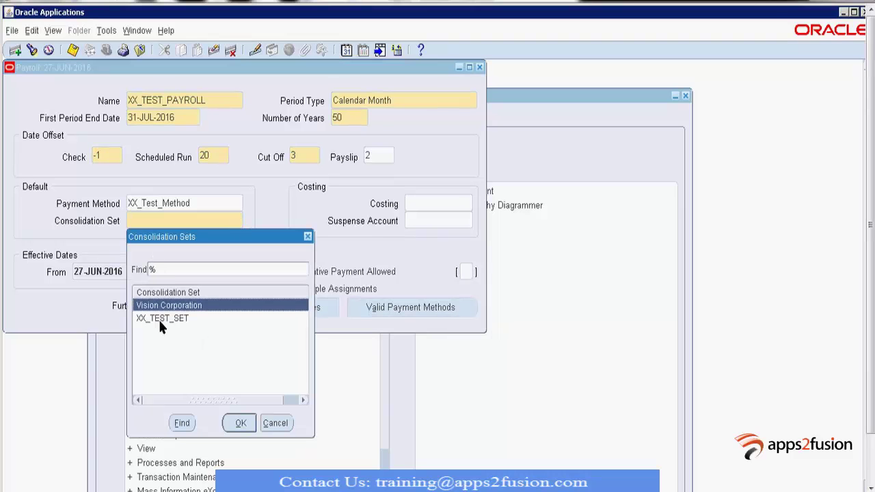
left_click(158, 318)
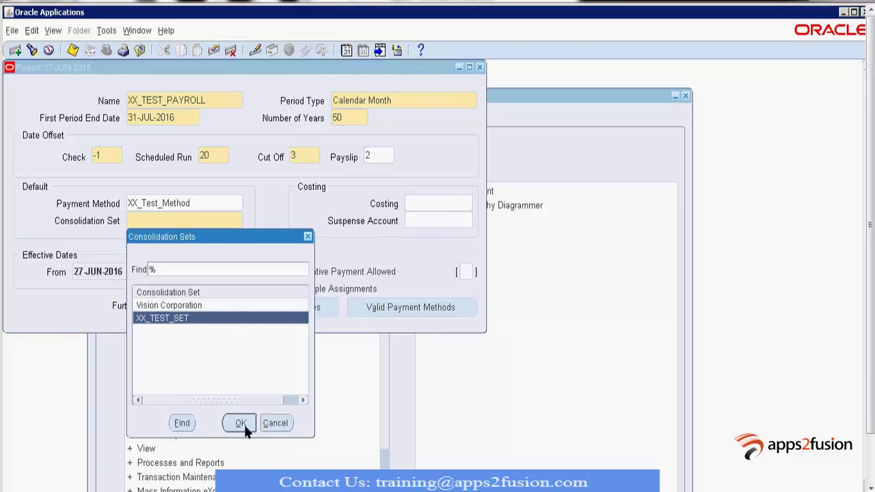
left_click(240, 424)
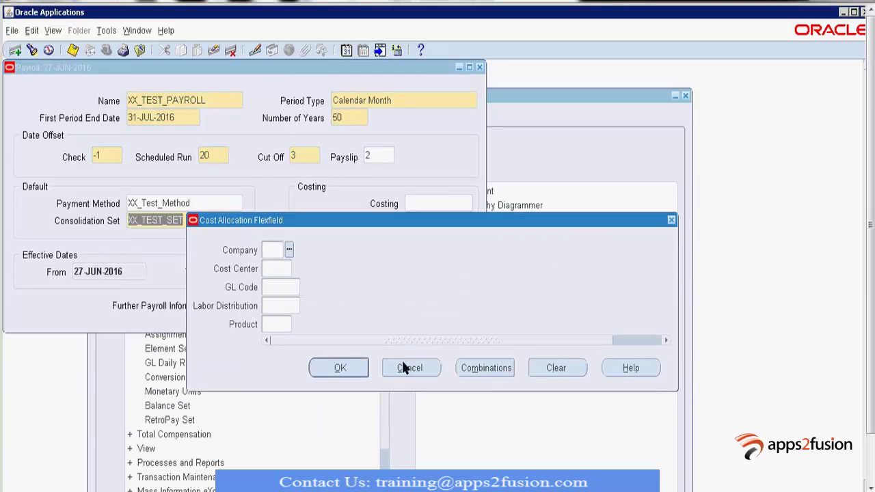
Cancel the Cost Allocation Flexfield dialog, leaving costing blank.
left_click(403, 366)
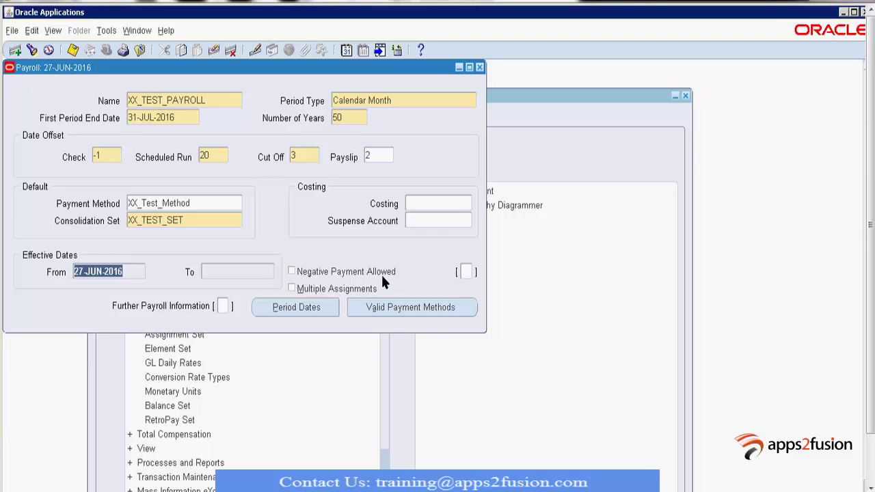
Tick Negative Payment Allowed, attempt to save, and acknowledge the missing pre-notification error.
left_click(381, 273)
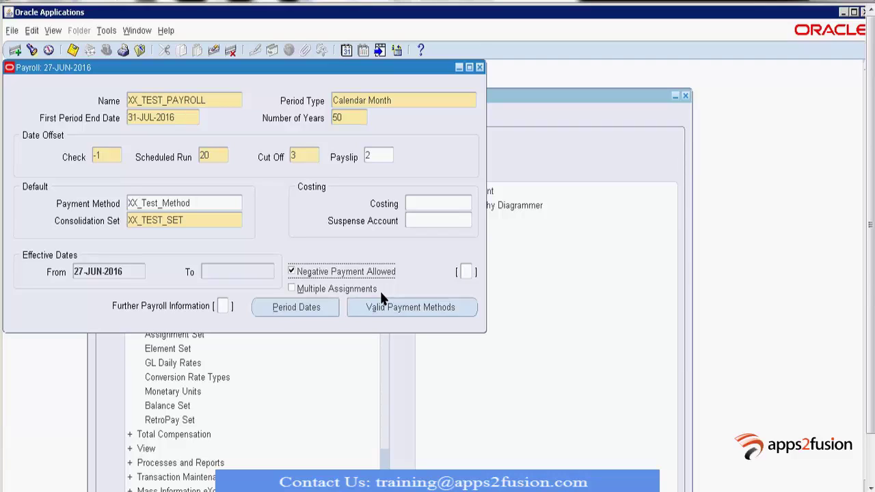
left_click(73, 51)
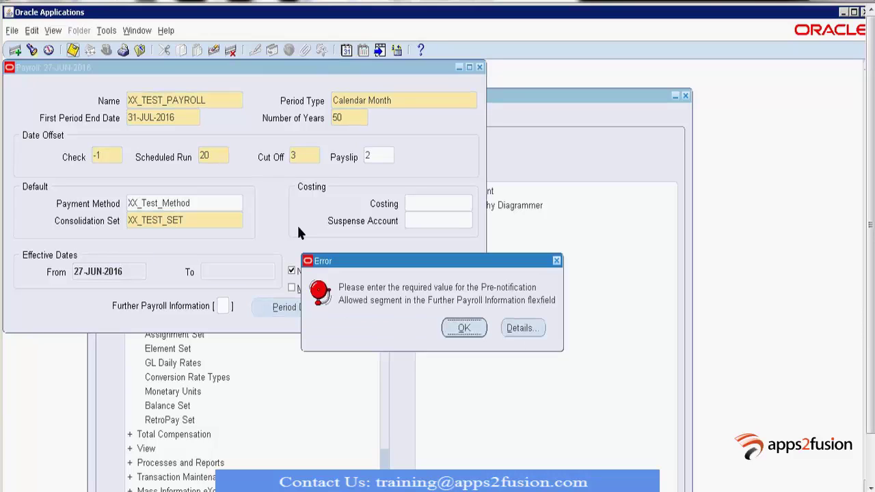
left_click(464, 328)
Set Pre-notification Allowed to Yes and Terminate Seeded Earnings By to Last Standard Process Date.
left_click(223, 306)
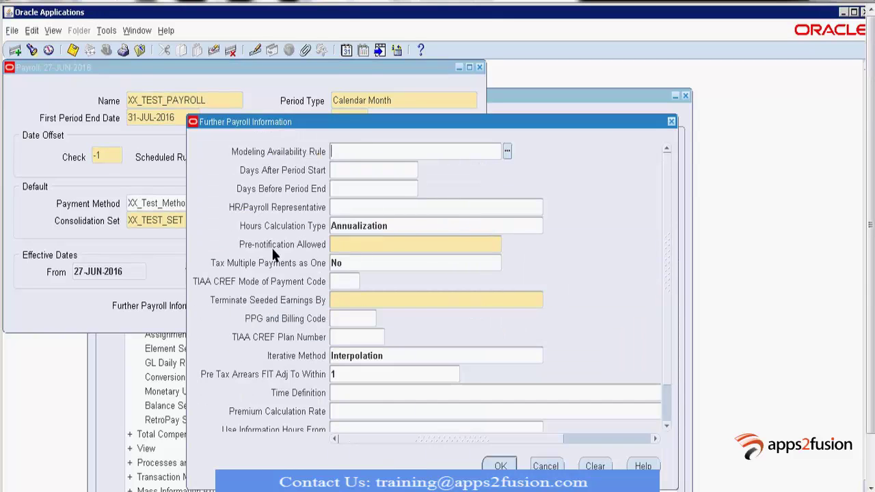
left_click(403, 251)
left_click(507, 245)
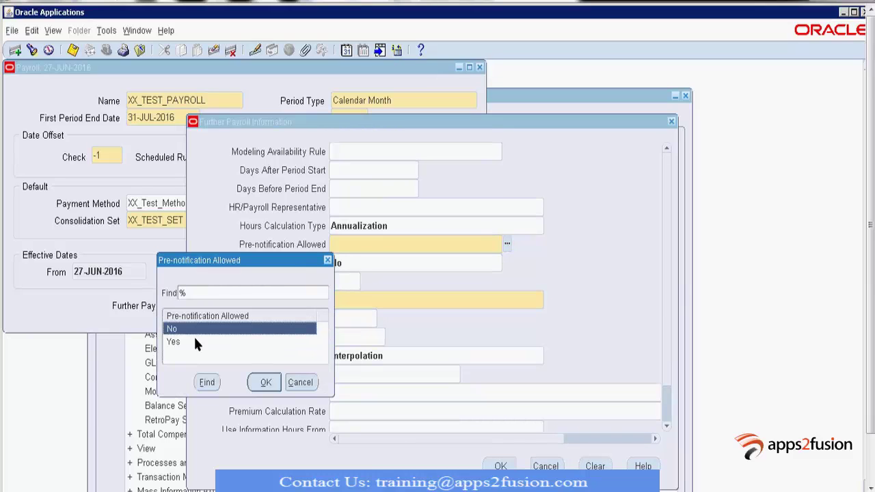
left_click(195, 341)
left_click(266, 383)
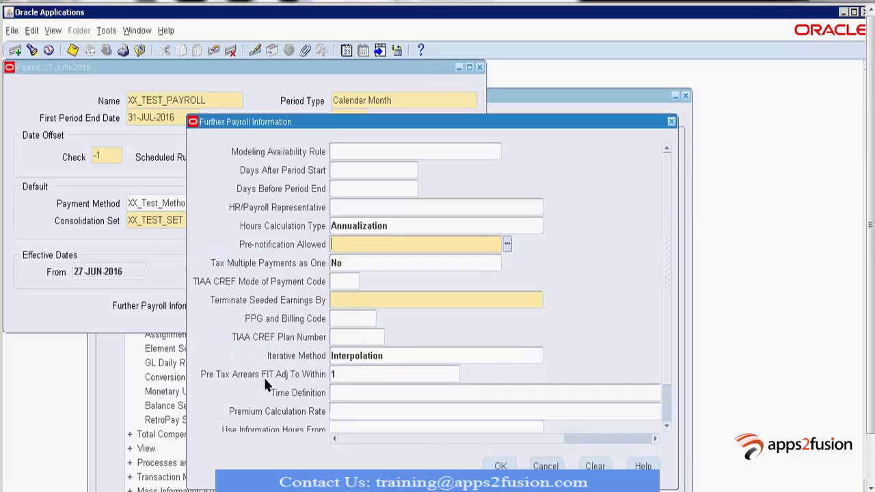
left_click(464, 303)
left_click(549, 300)
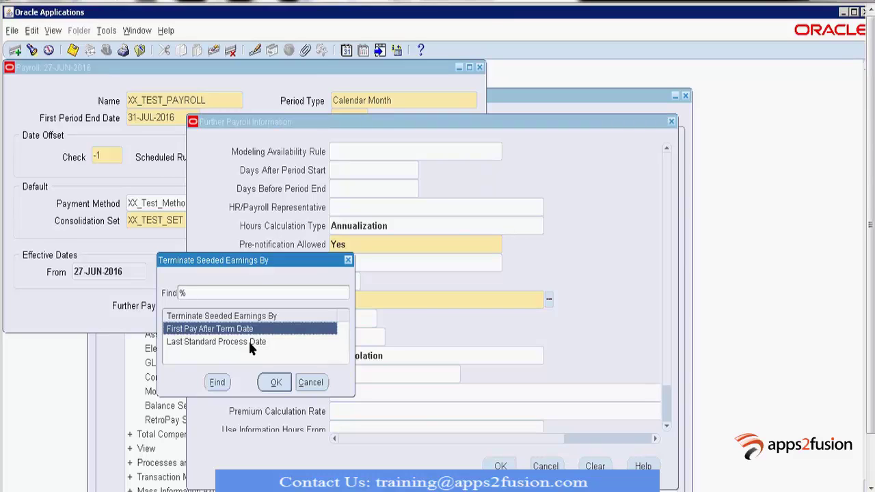
left_click(249, 342)
left_click(276, 382)
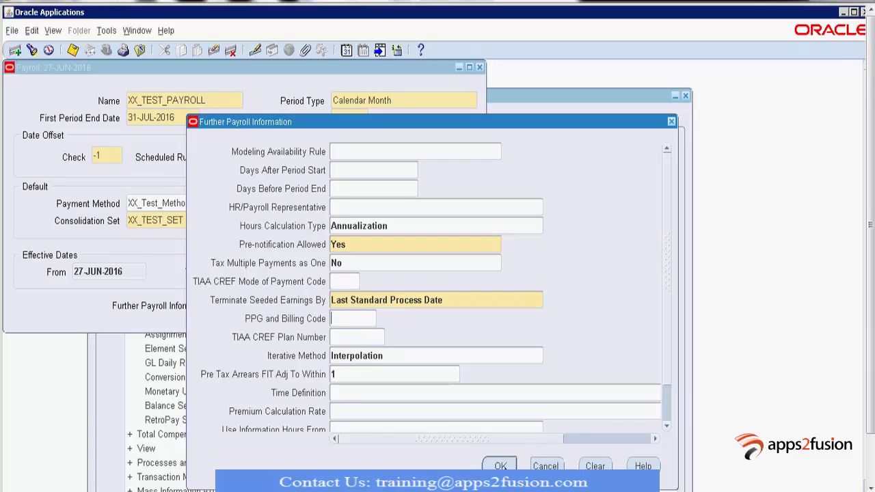
left_click(501, 465)
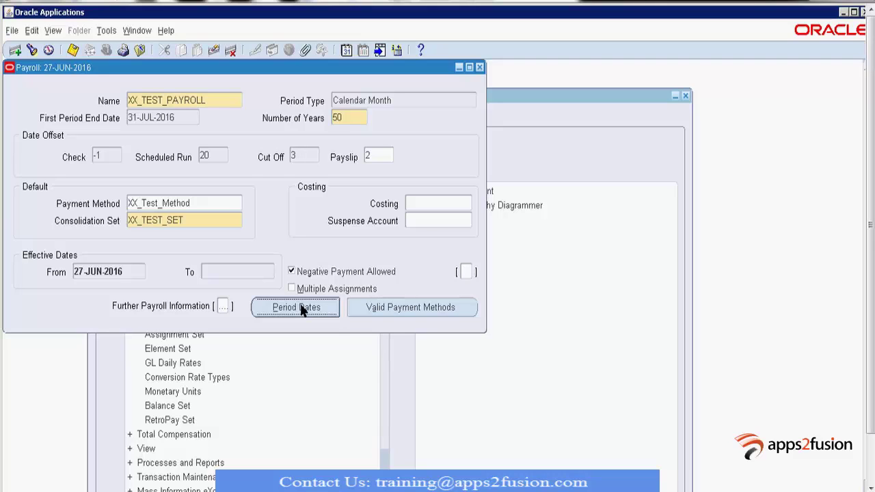
left_click(301, 309)
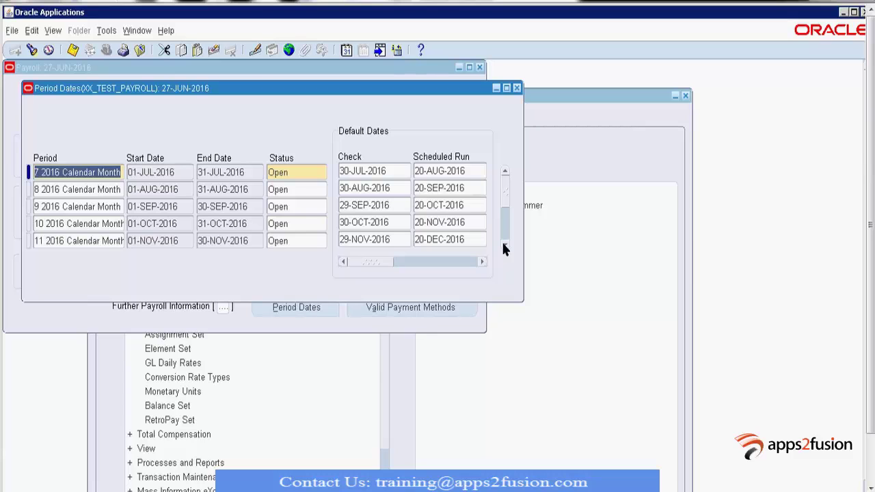
left_click(504, 248)
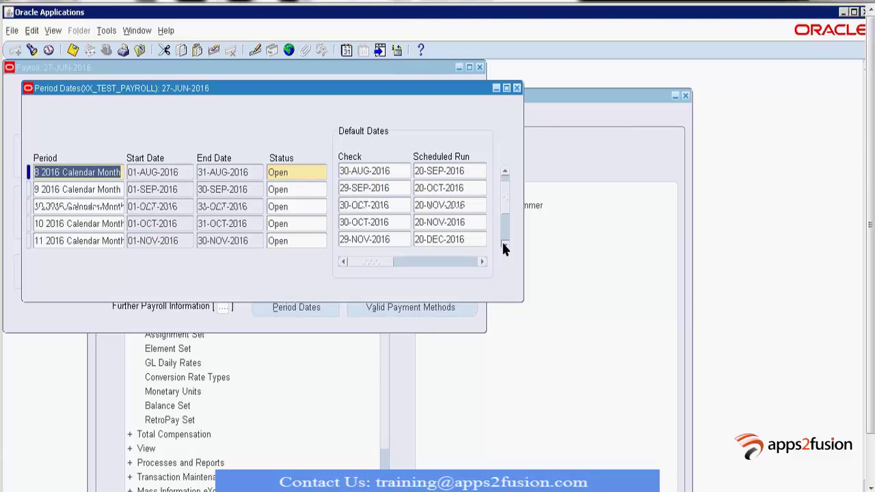
left_click(504, 248)
left_click(504, 248)
left_click(504, 248)
left_click(504, 248)
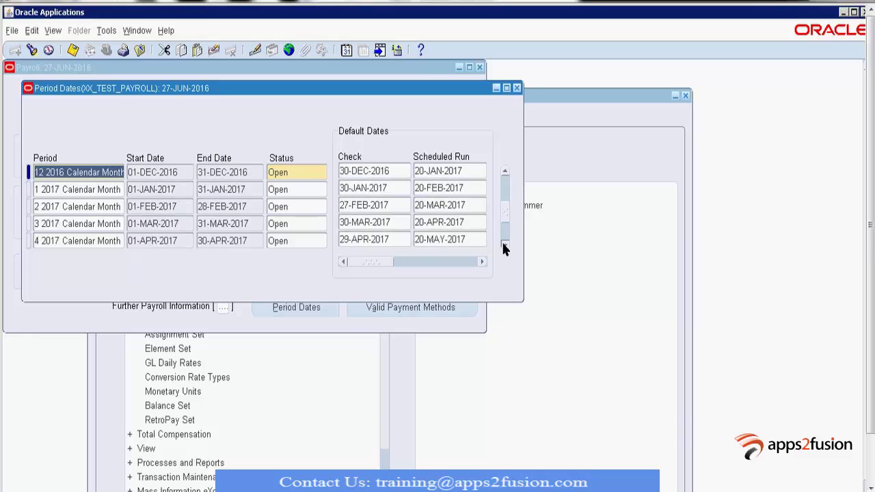
left_click(504, 248)
left_click(504, 247)
left_click(504, 248)
left_click(517, 87)
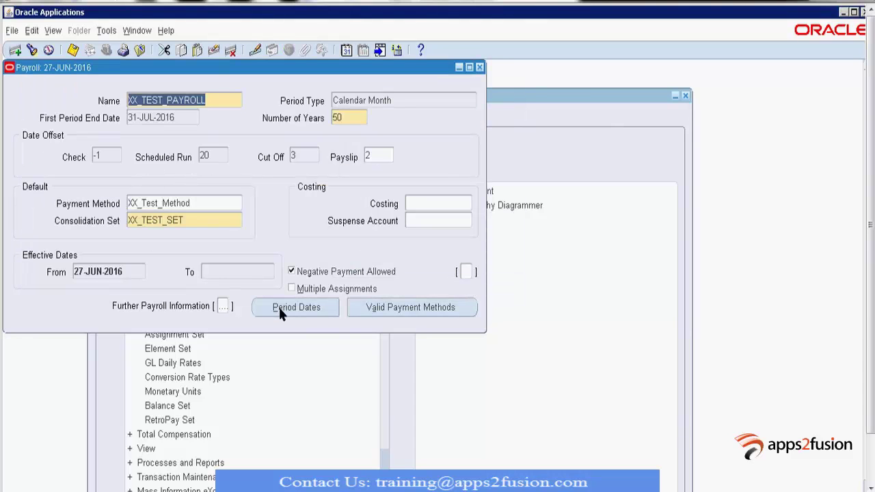
left_click(279, 308)
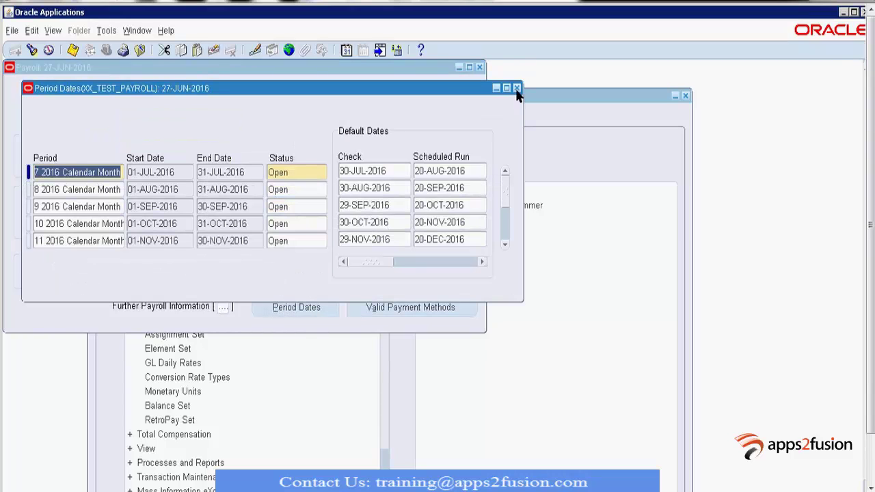
left_click(517, 88)
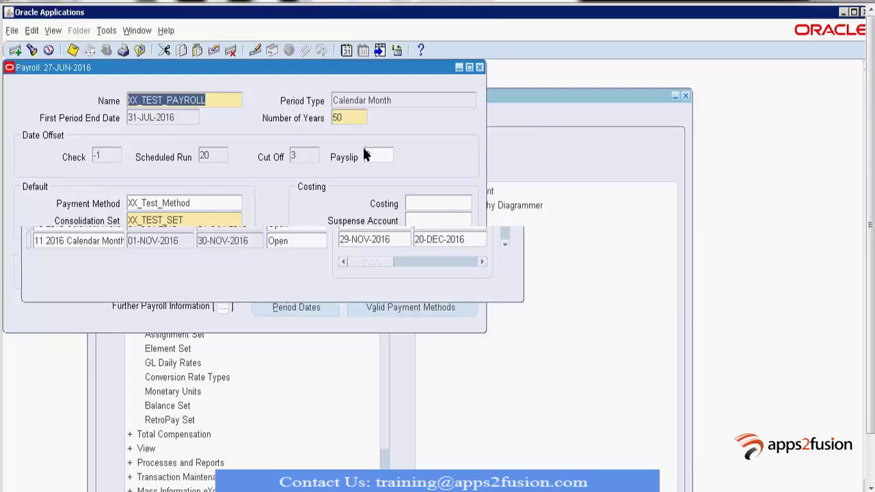
left_click(302, 311)
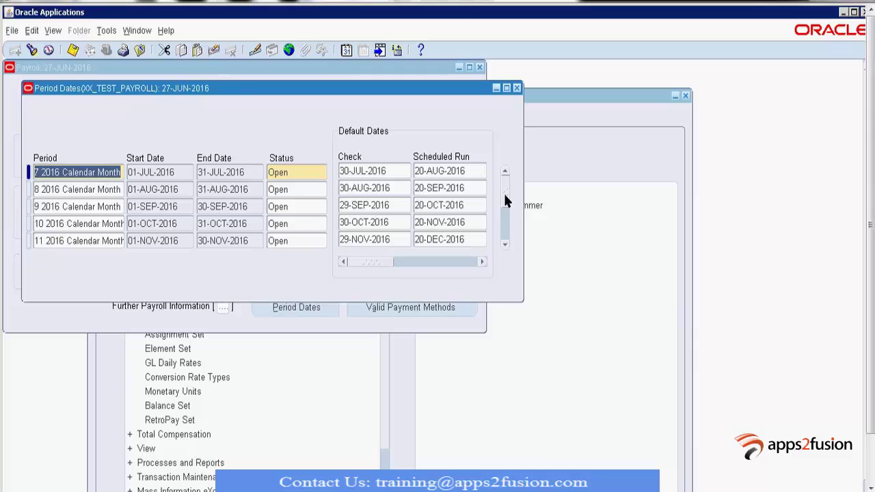
left_click_drag(504, 191, 502, 218)
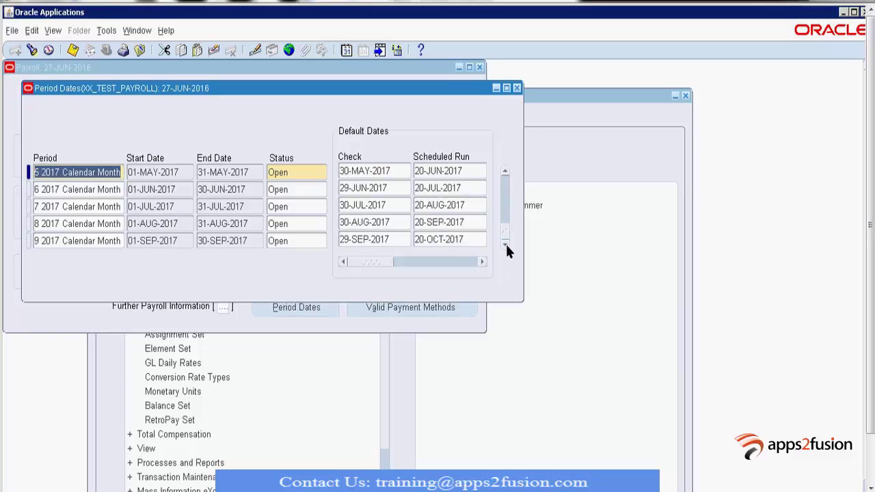
left_click(506, 247)
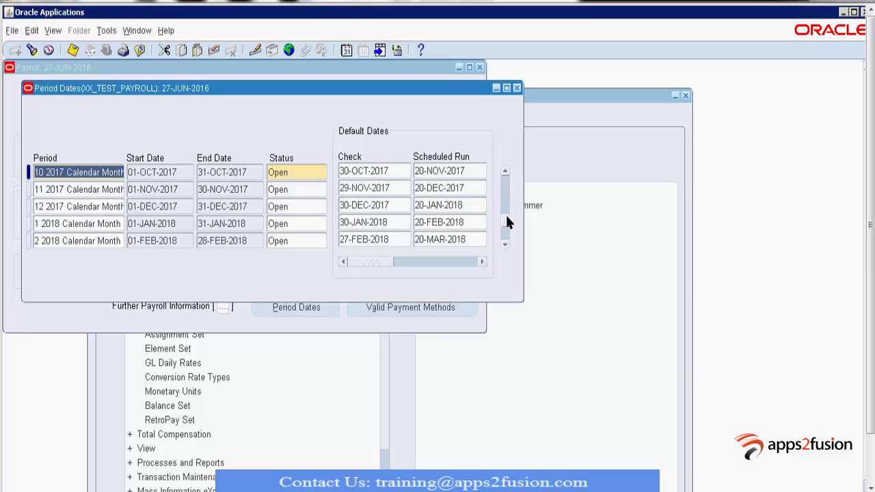
left_click(505, 233)
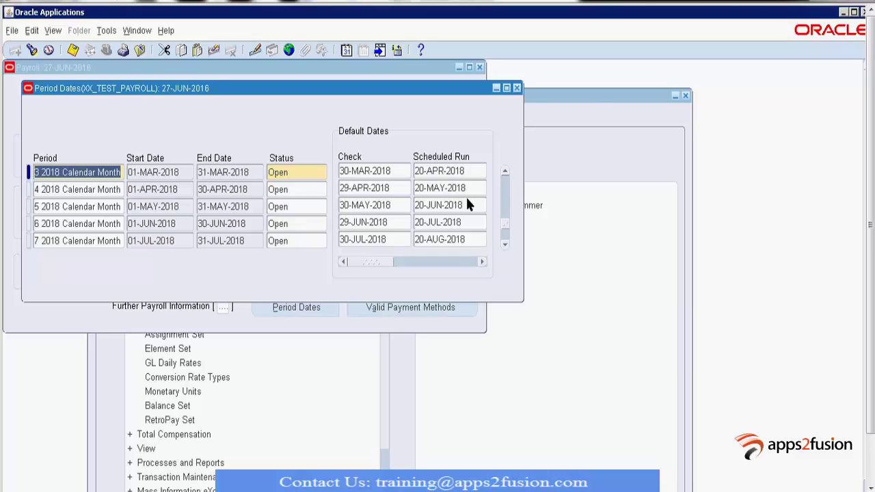
left_click_drag(221, 88, 311, 195)
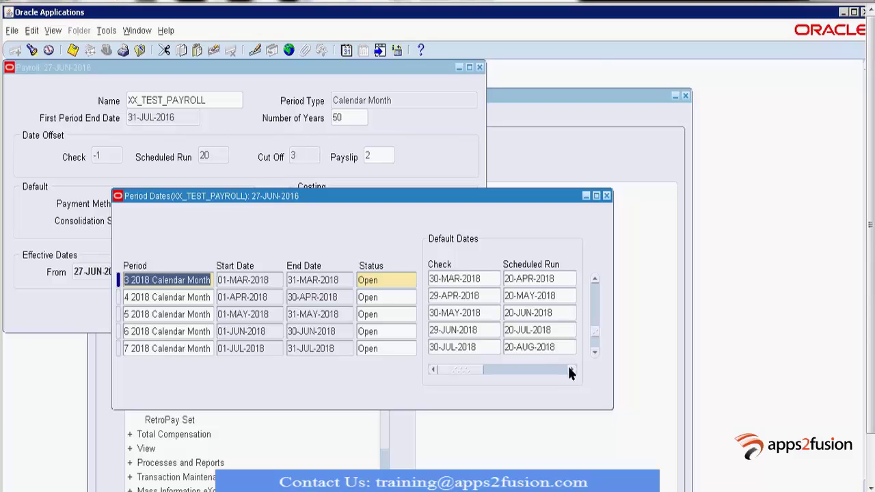
left_click_drag(569, 366, 572, 368)
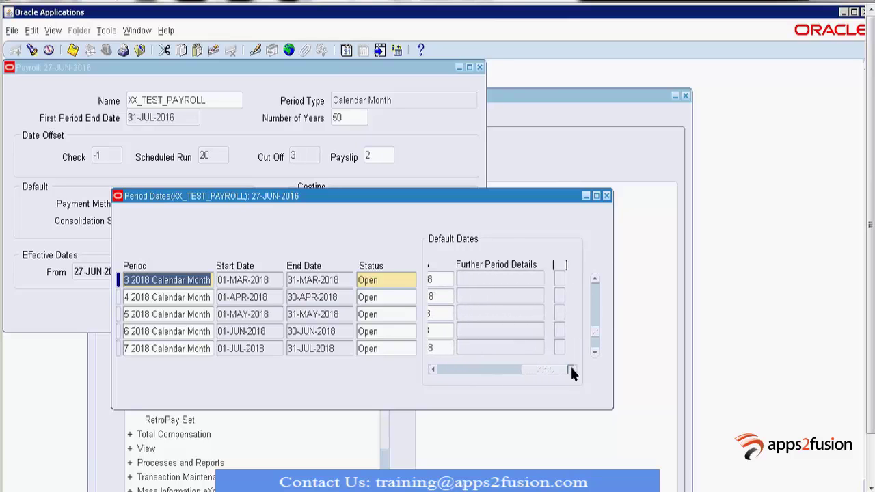
left_click(607, 196)
Review the payroll's Valid Payment Methods window, then close it.
left_click(407, 308)
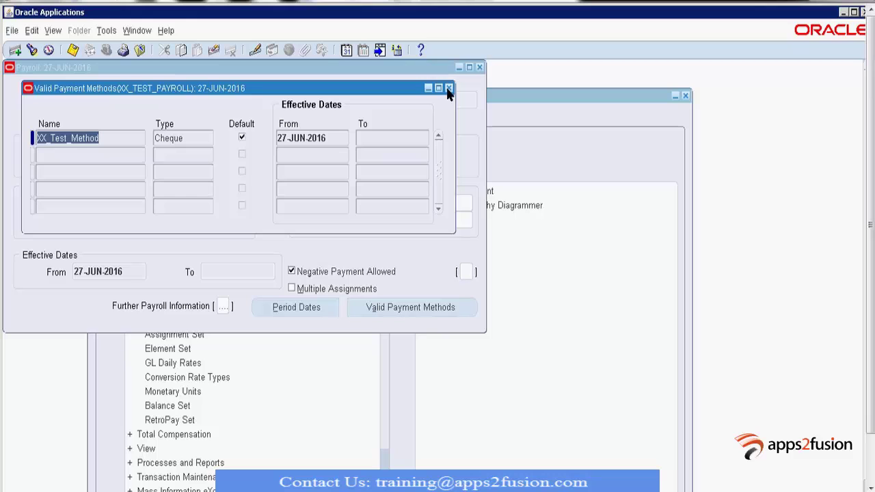
left_click(448, 89)
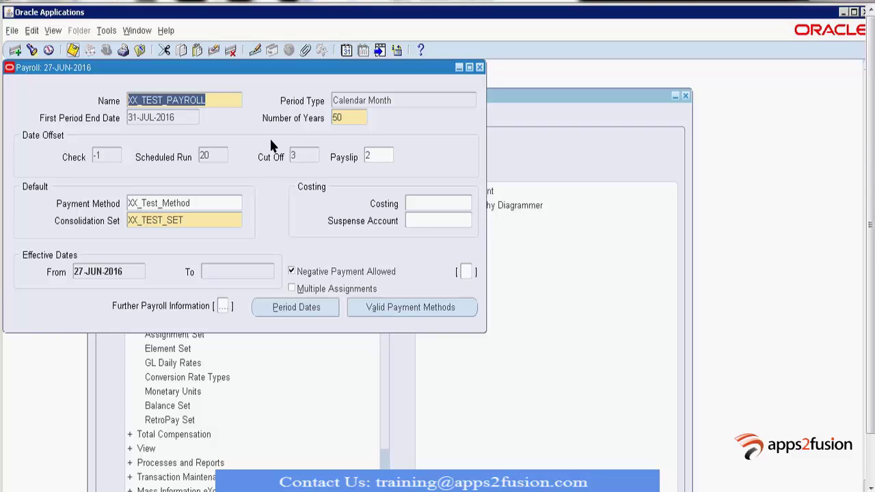
Close the payroll form and advance the presentation to the Valid Payment Methods (Contd....) slide.
left_click(479, 67)
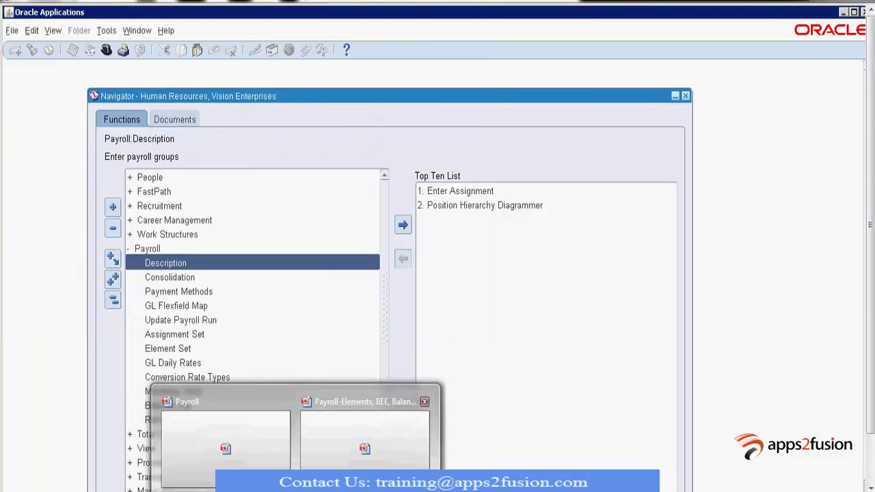
left_click(238, 440)
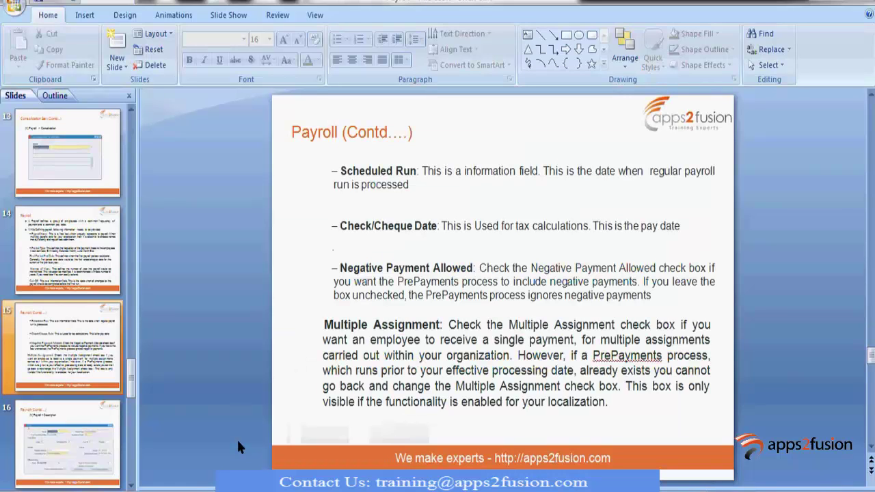
key("Page_Down")
key("Page_Down")
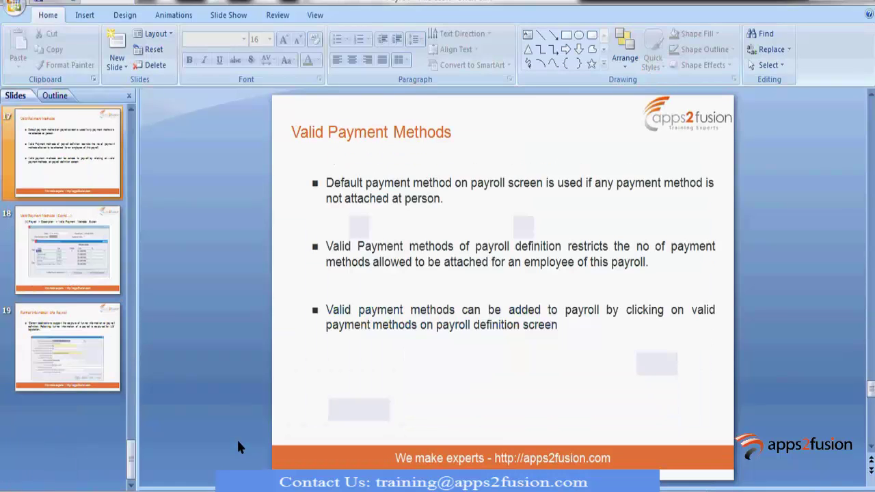
key("Page_Down")
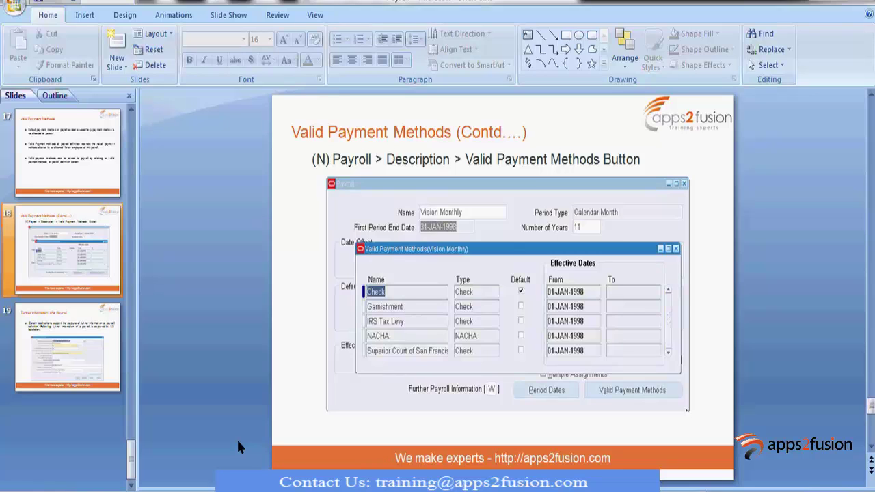
Reopen Payroll > Description and query names matching XX% to retrieve XX_TEST_PAYROLL.
key("alt+Tab")
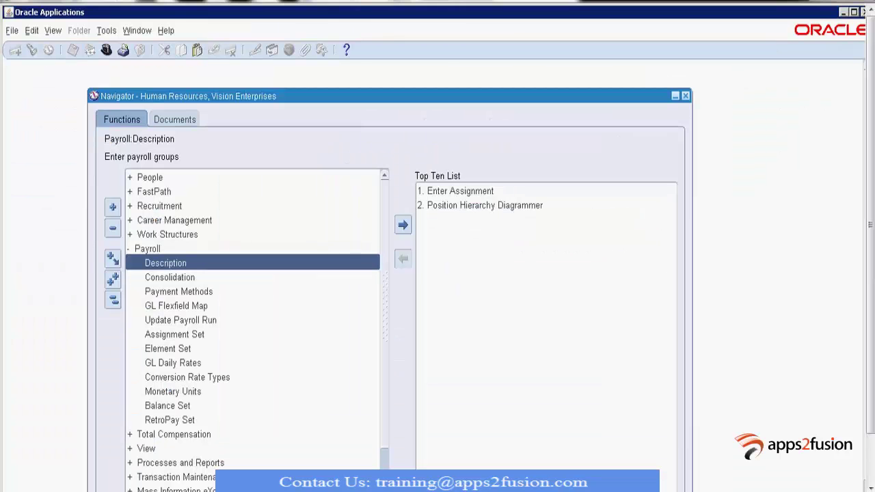
double_click(186, 264)
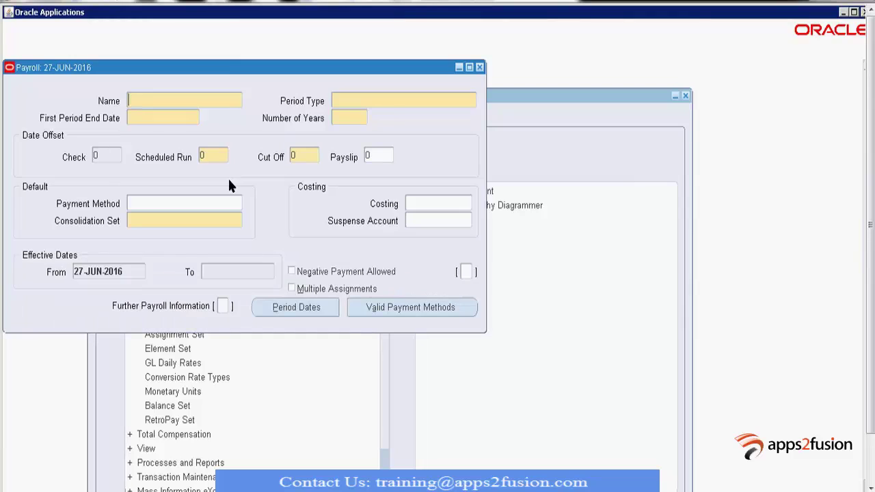
key("F11")
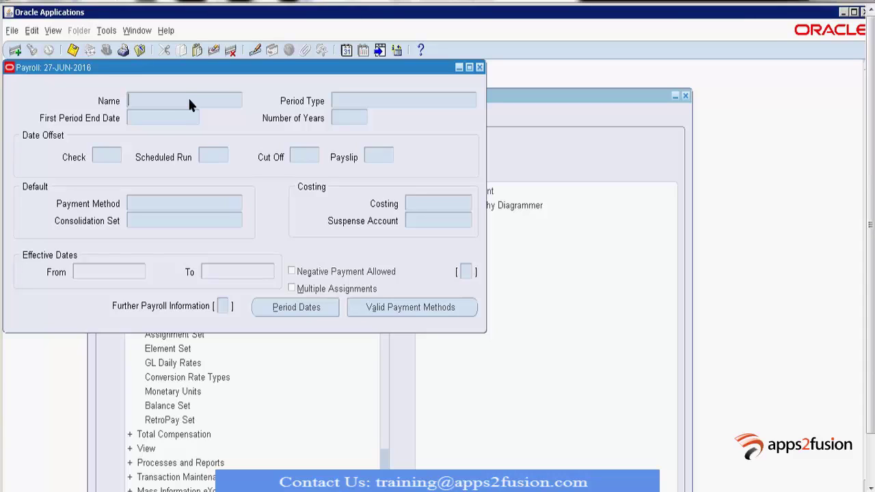
type("xx")
key("BackSpace")
key("BackSpace")
type("xx")
key("BackSpace")
key("BackSpace")
type("XX_")
key("BackSpace")
type("%")
key("ctrl+F11")
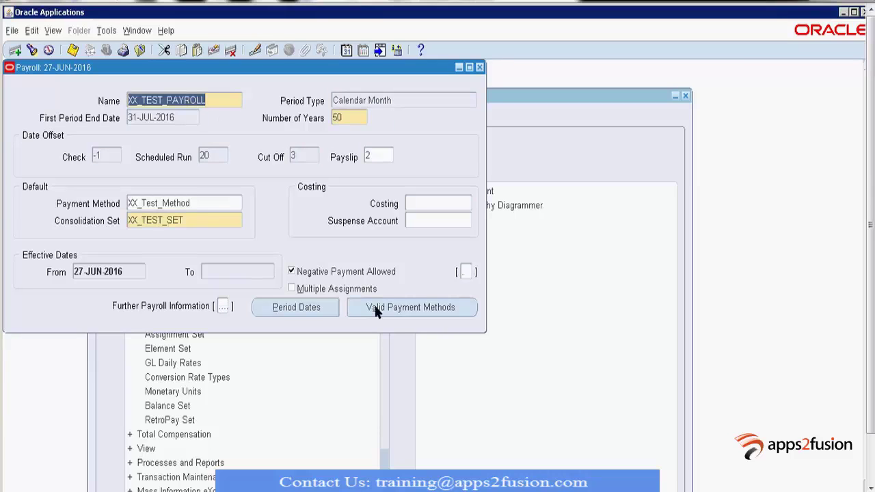
Add Cash as a second, non-default valid payment method effective 27-JUN-2016.
left_click(376, 308)
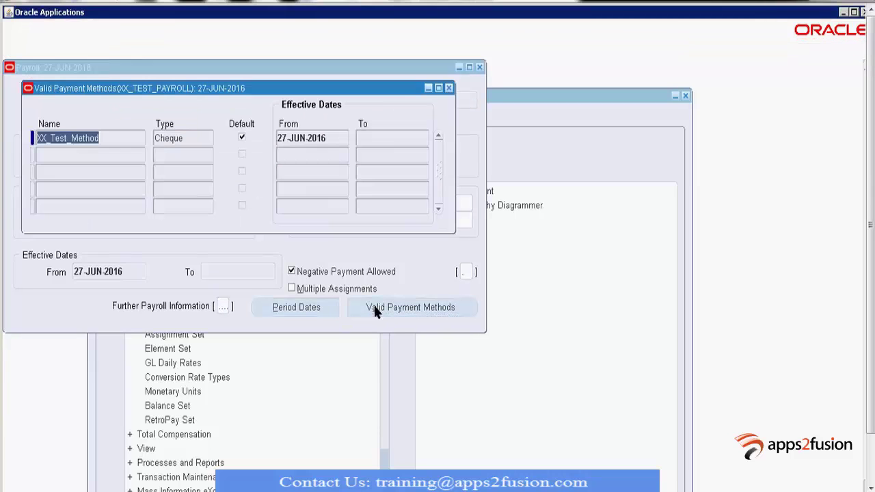
left_click(74, 156)
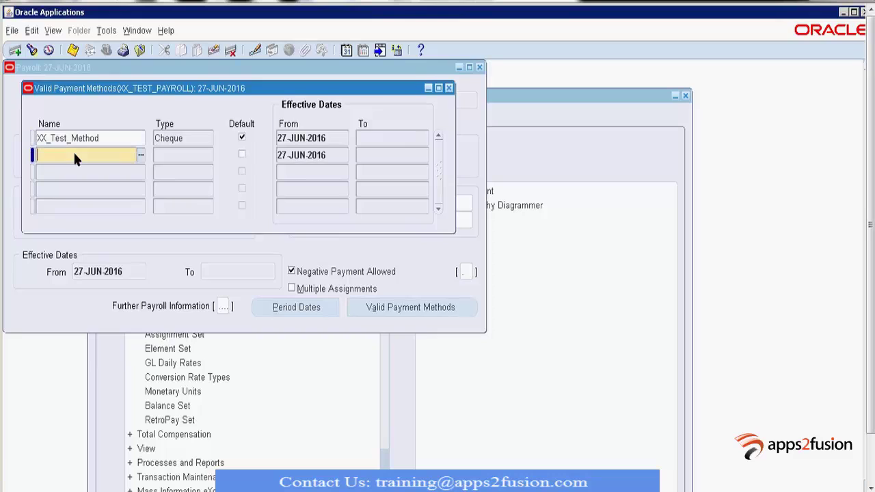
left_click(139, 155)
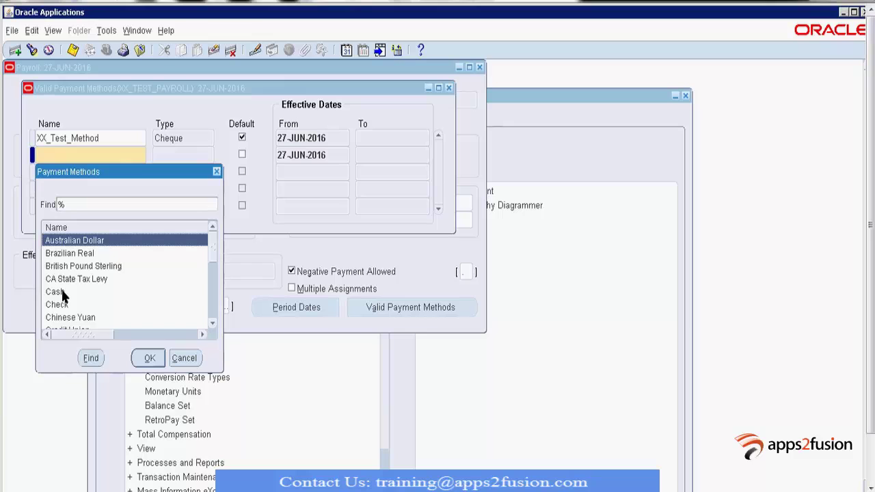
left_click(62, 292)
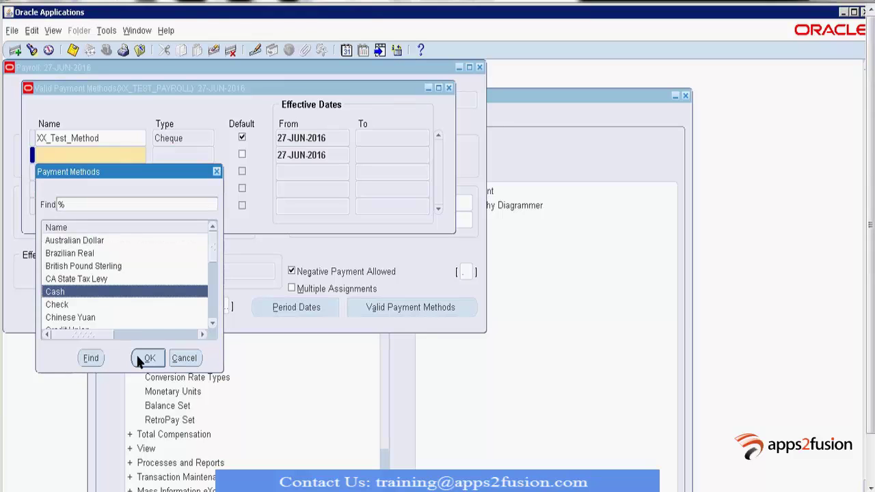
left_click(138, 357)
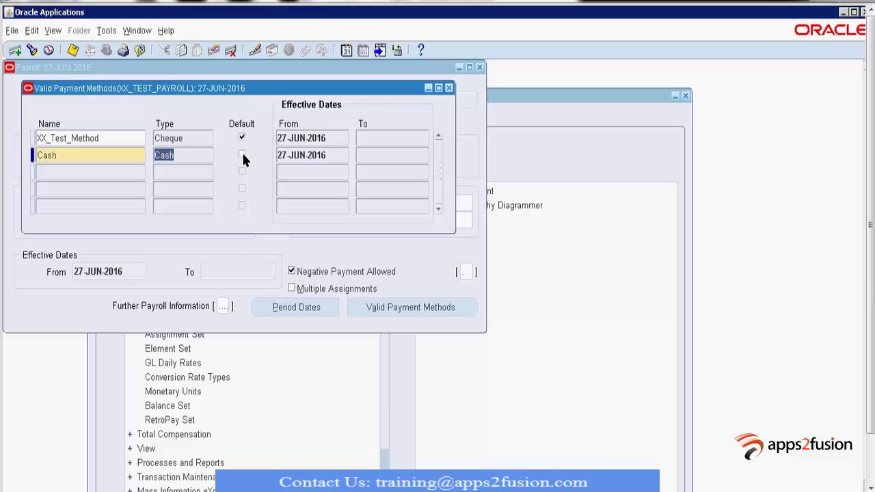
key("Tab")
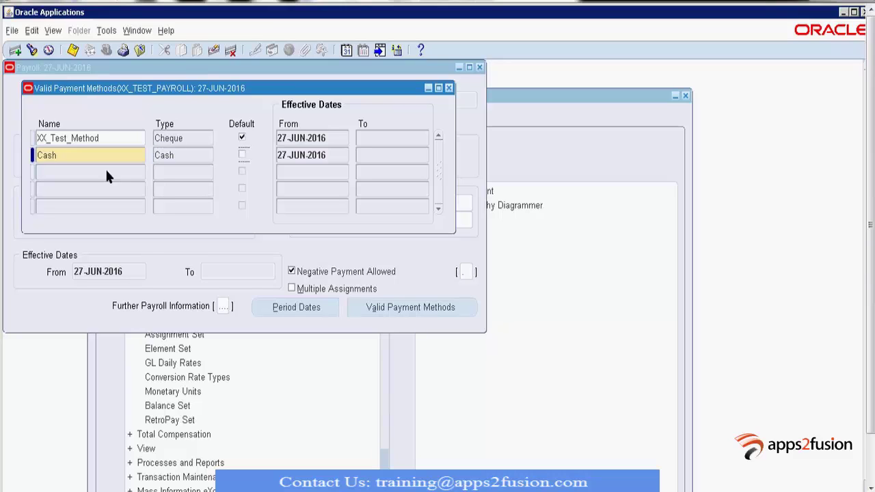
Add Check as the third valid payment method.
left_click(106, 171)
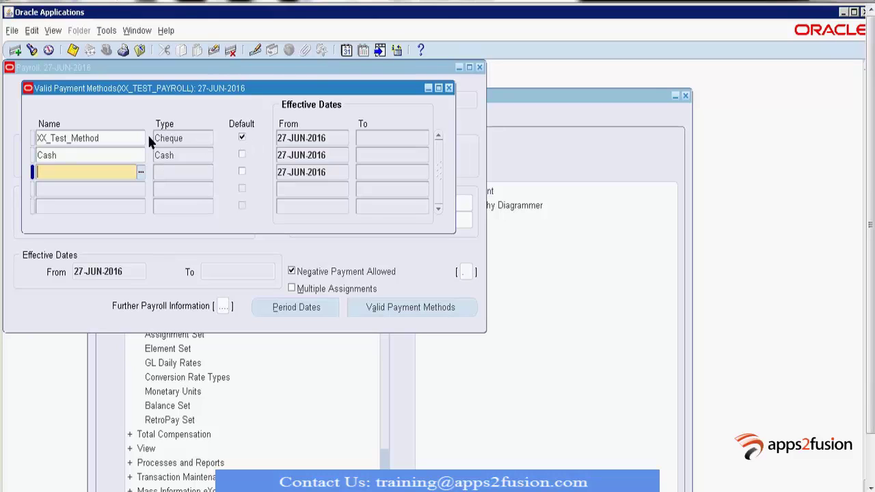
left_click_drag(176, 88, 324, 343)
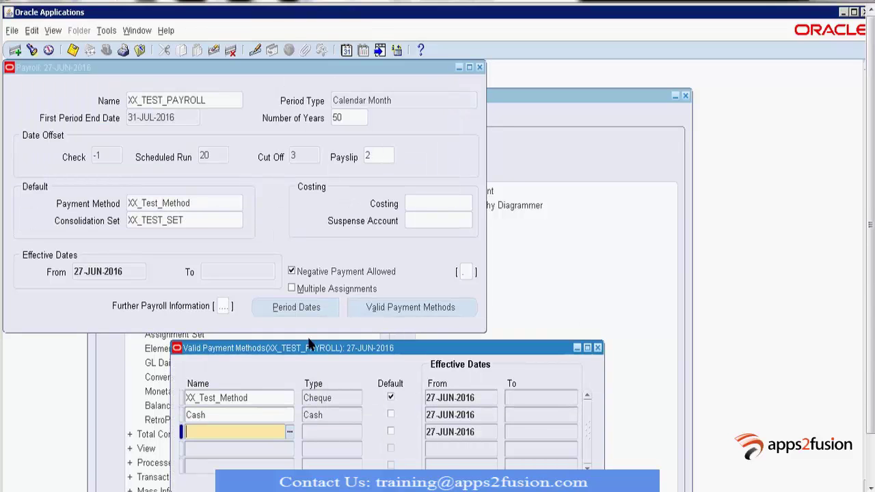
left_click_drag(306, 348, 269, 183)
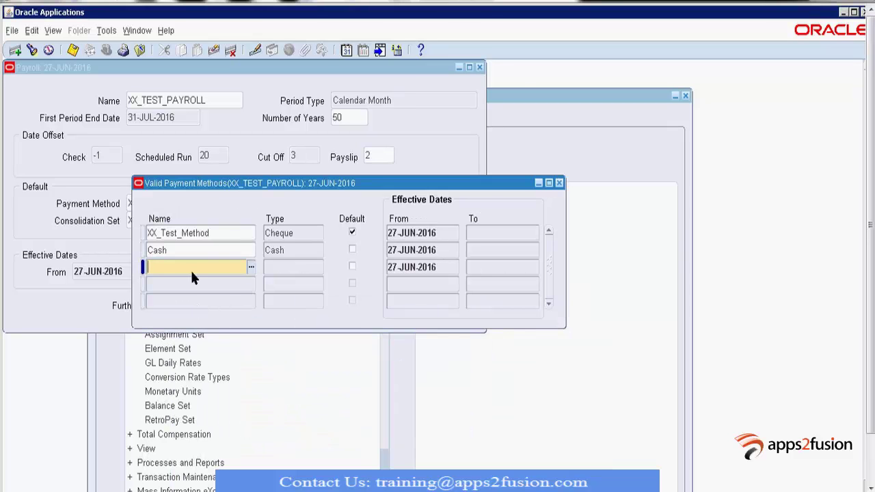
left_click(251, 267)
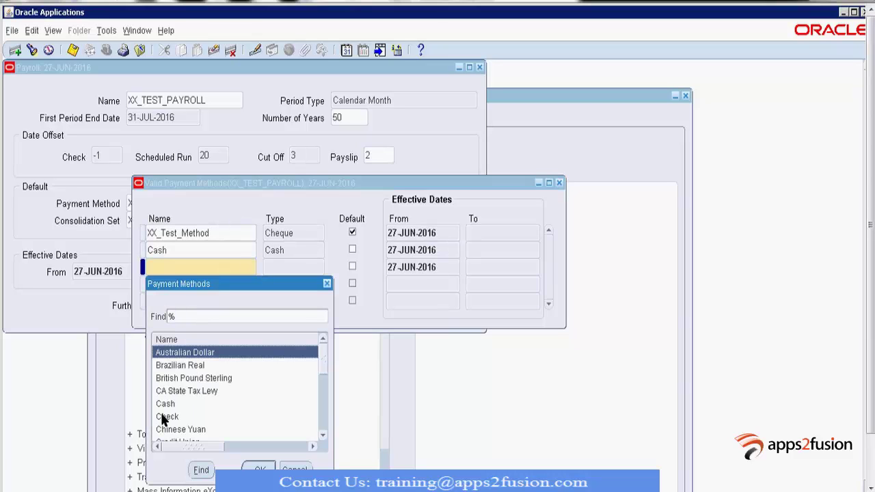
left_click(164, 416)
left_click(260, 469)
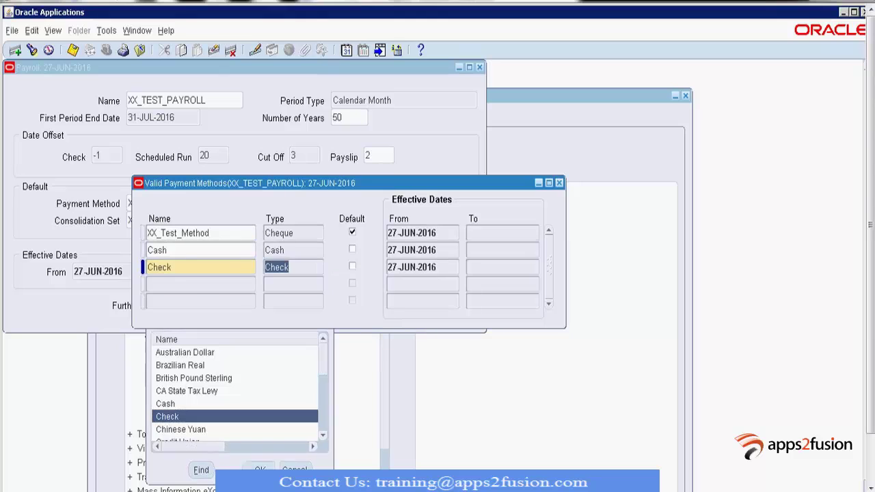
Add Euro as the fourth valid payment method and close the window.
left_click(191, 284)
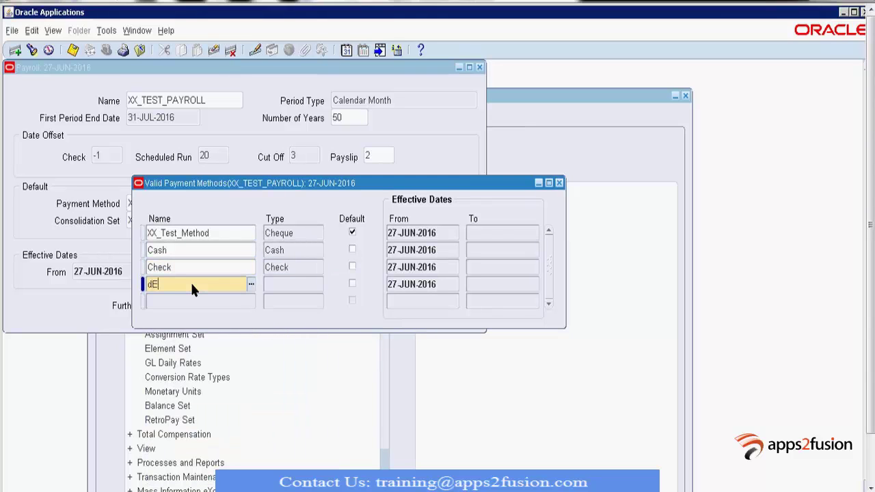
type("dE")
key("ctrl+l")
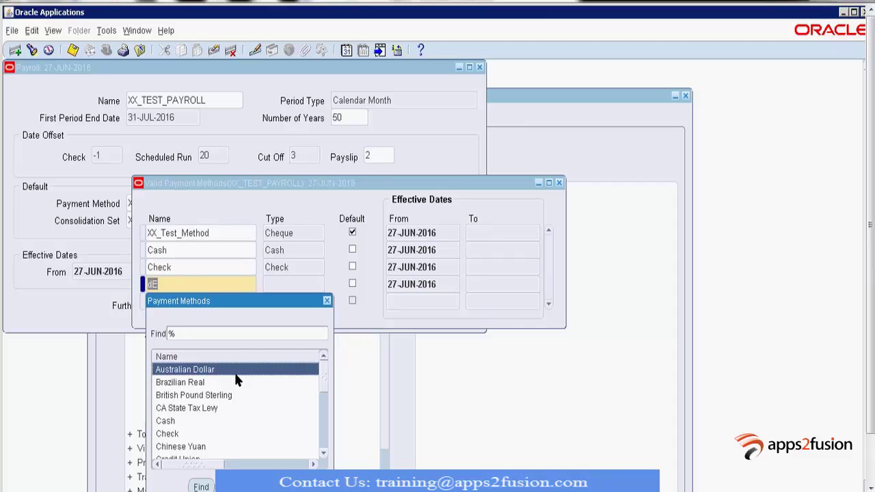
key("Return")
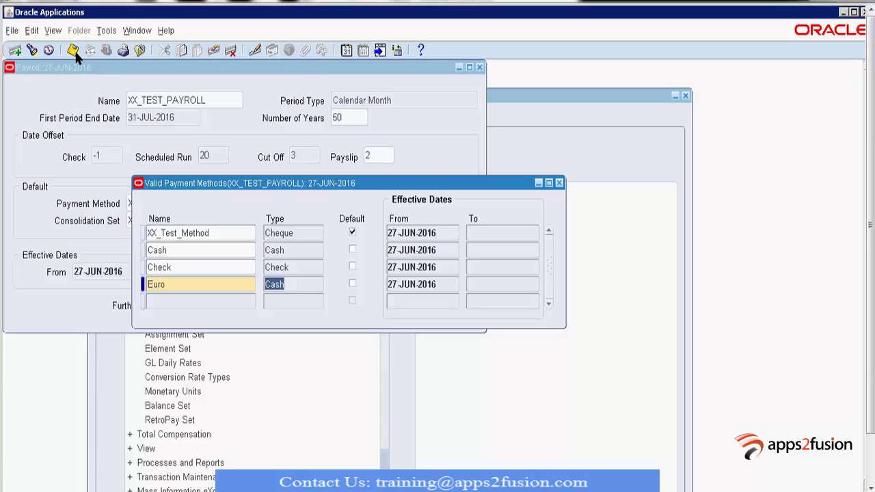
left_click(559, 183)
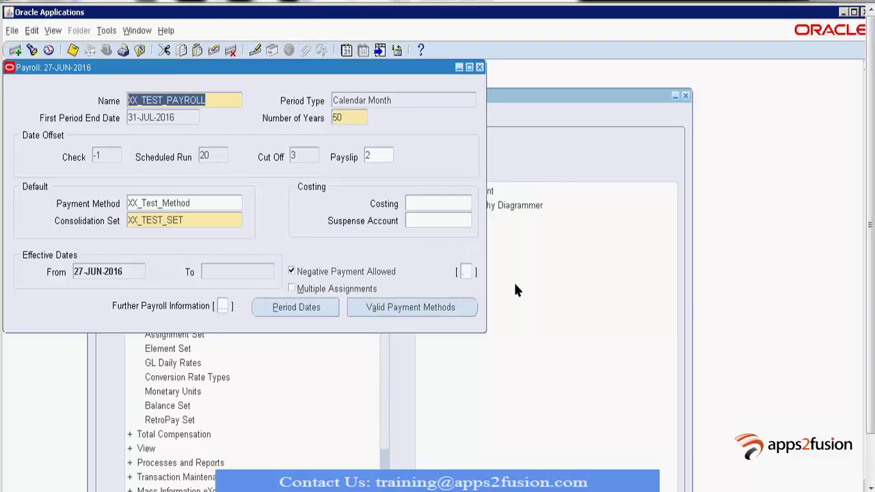
Return to the PowerPoint presentation and advance to slide 19, 'Further information of a Payroll'.
key("alt+Tab")
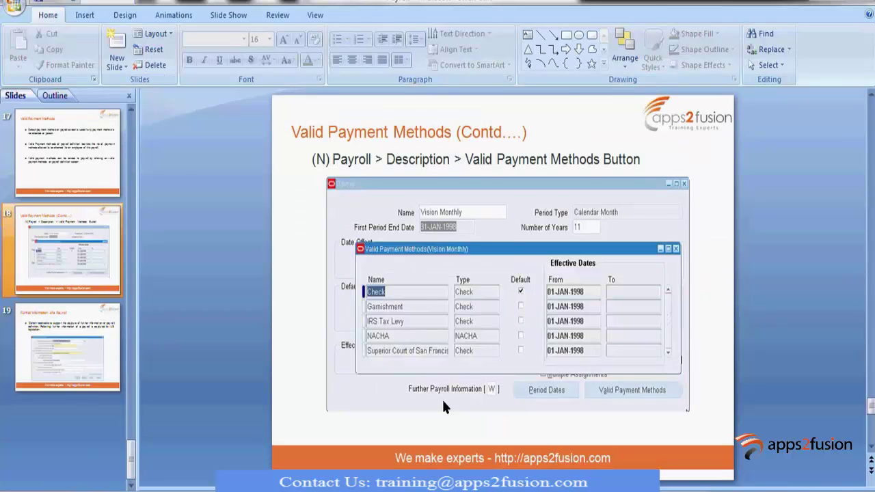
scroll(443, 405, "down", 1)
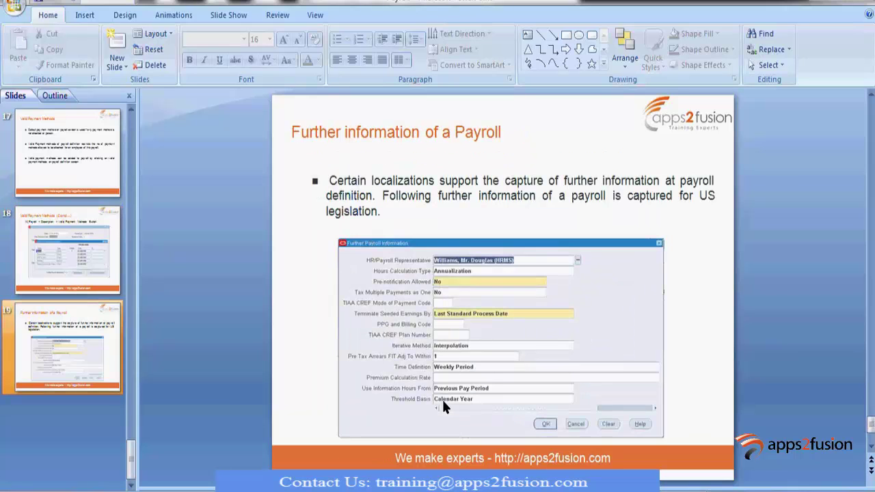